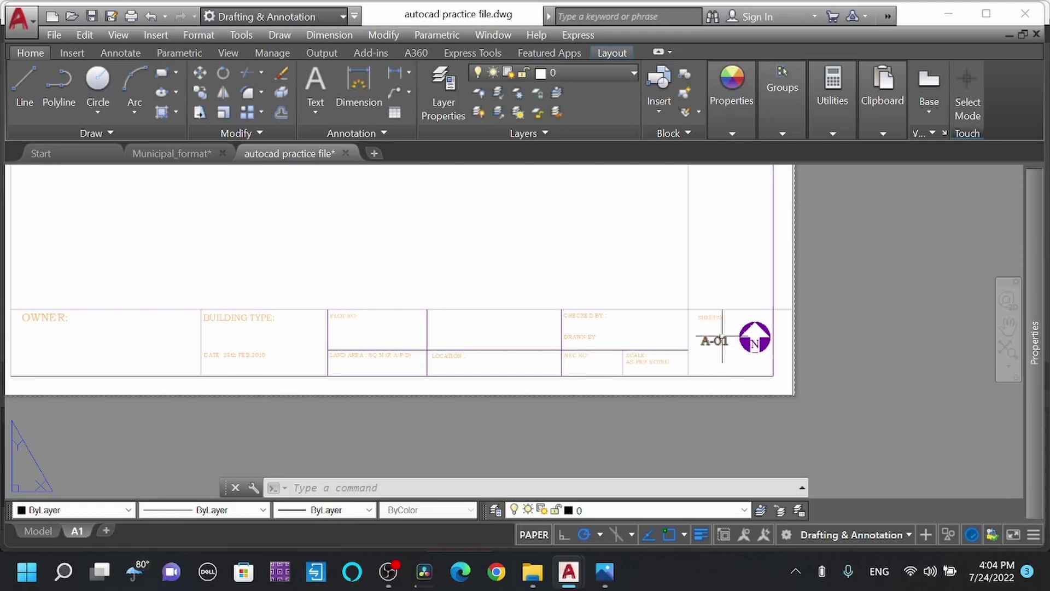
Zoom in on the title block's SHEET NO. cell showing A-01.
{"action": "scroll", "coordinate": [716, 348], "scroll_direction": "up", "scroll_amount": 3}
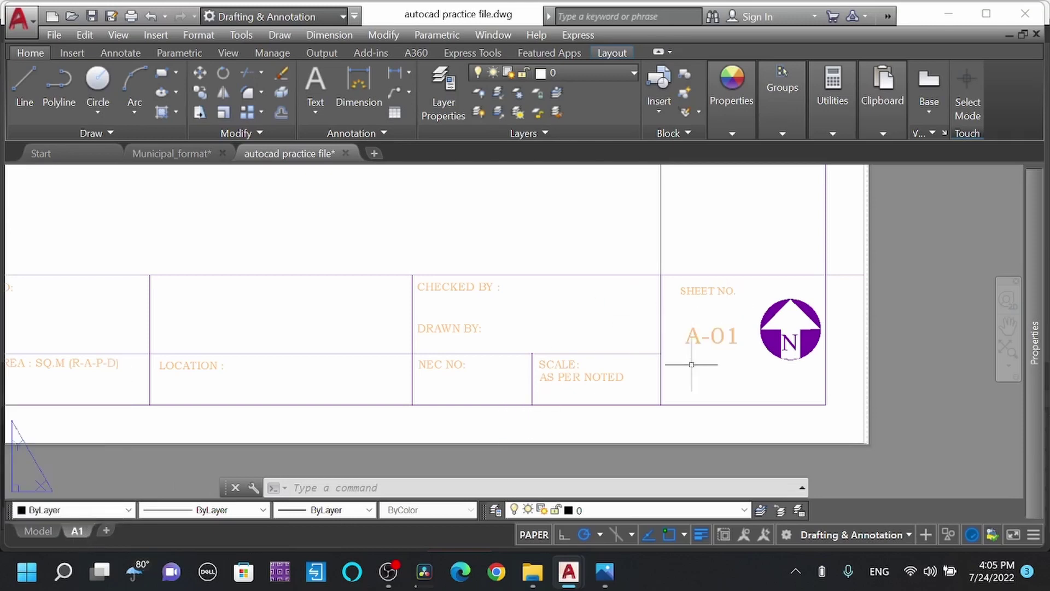
Edit the A-01 mtext, select all its text, and choose Insert Field from the context menu.
{"action": "double_click", "coordinate": [721, 336]}
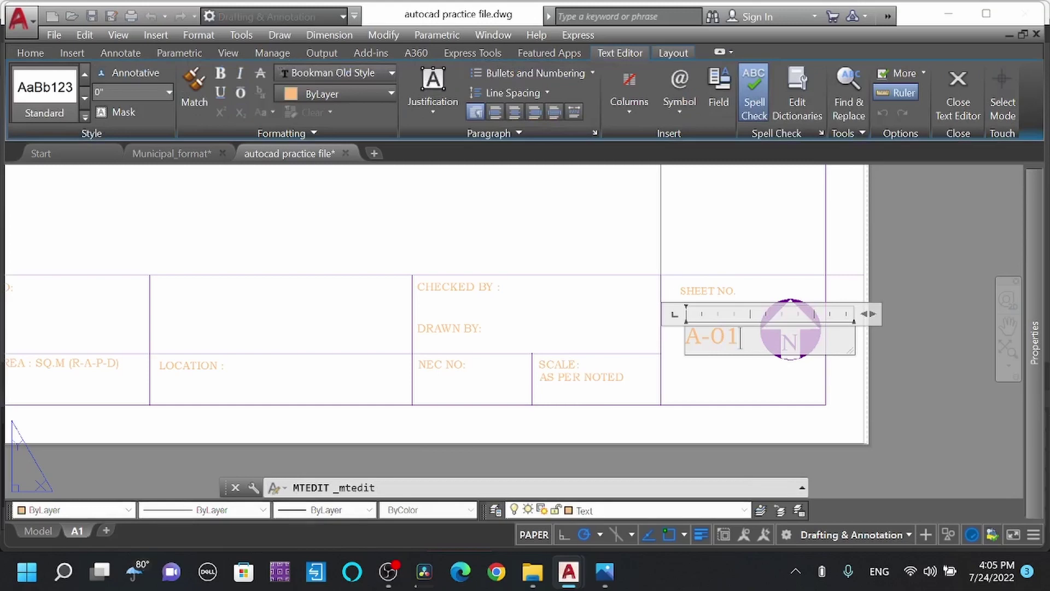
{"action": "left_click_drag", "start_coordinate": [740, 337], "coordinate": [684, 337]}
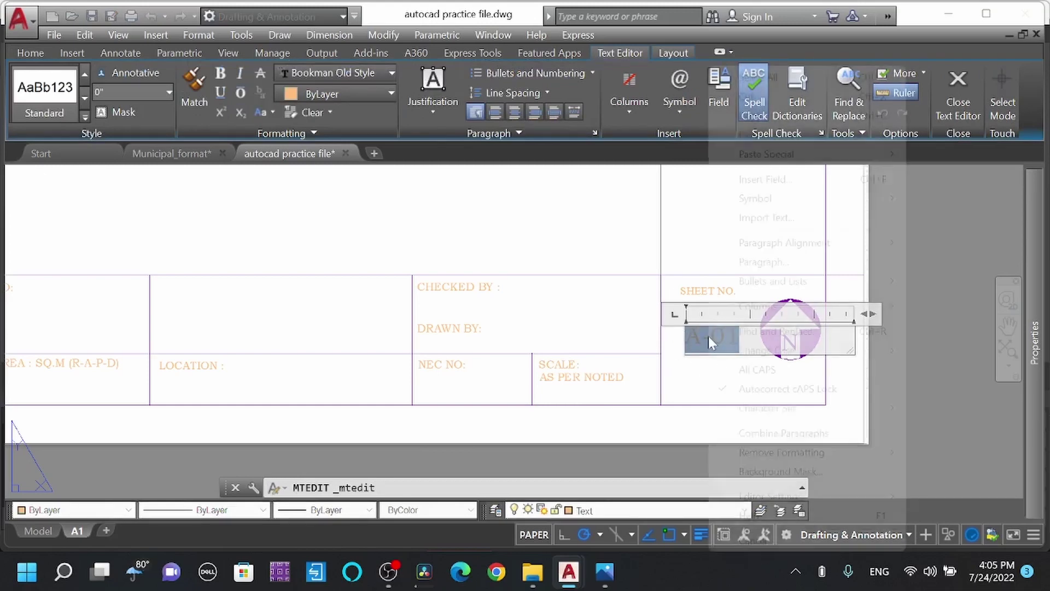
{"action": "right_click", "coordinate": [708, 335]}
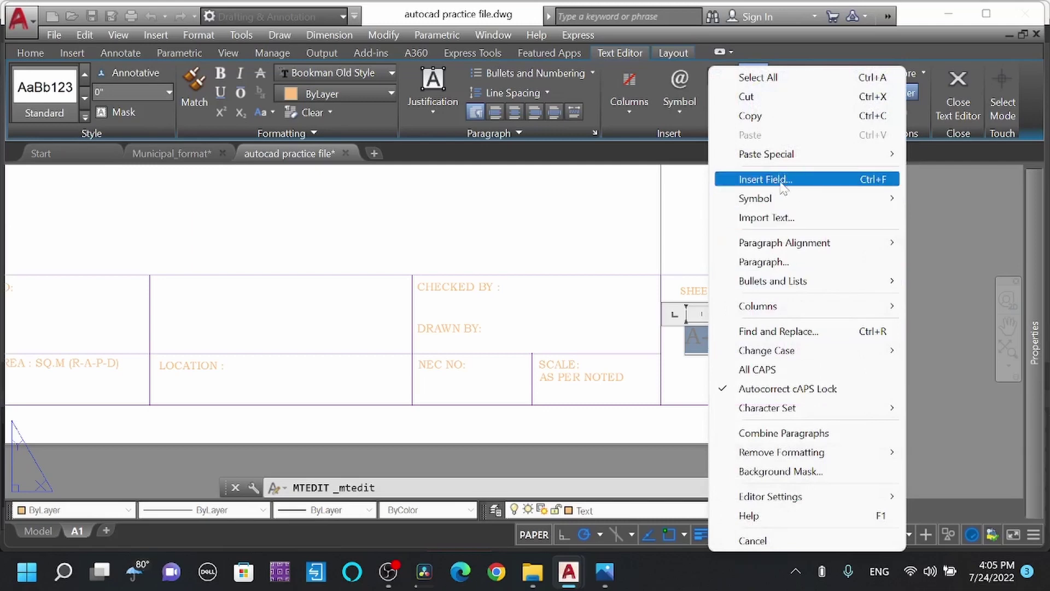
{"action": "left_click", "coordinate": [782, 185]}
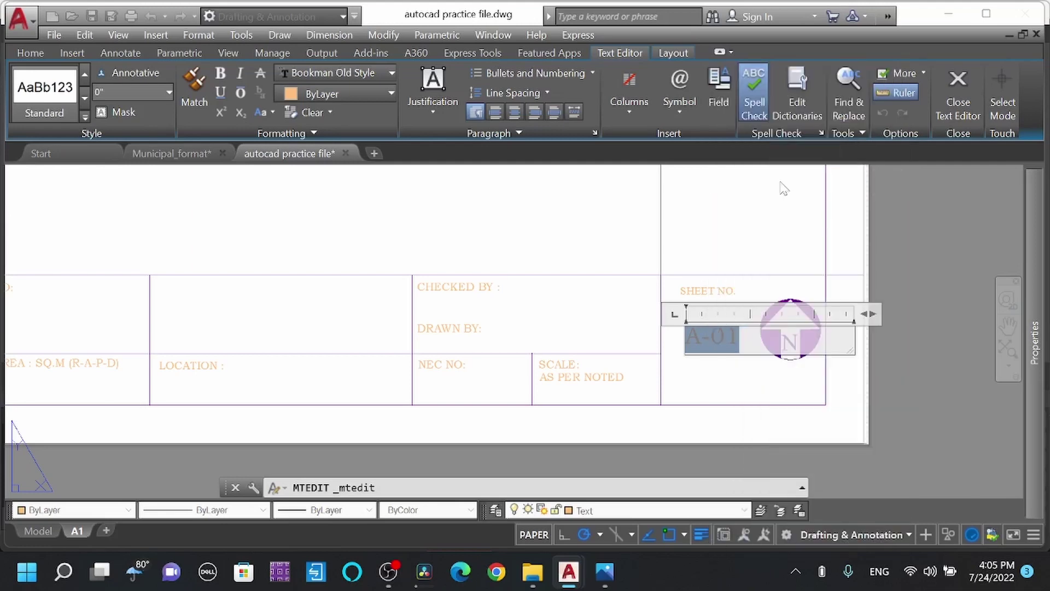
Browse the Date & Time, Document and Linked field categories, then set the category back to All.
{"action": "left_click", "coordinate": [332, 140]}
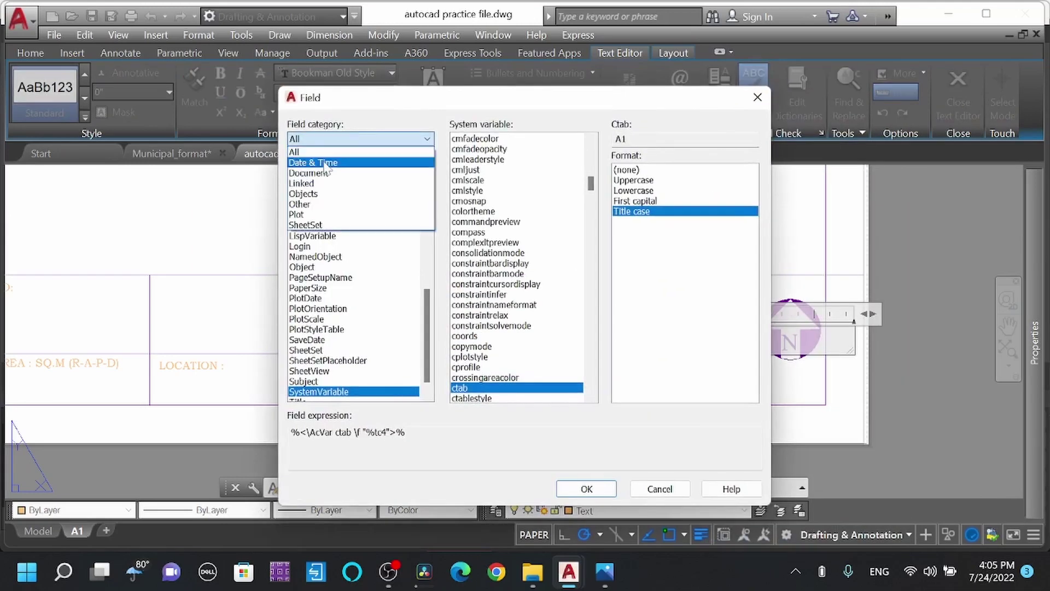
{"action": "left_click", "coordinate": [327, 158]}
{"action": "left_click", "coordinate": [345, 140]}
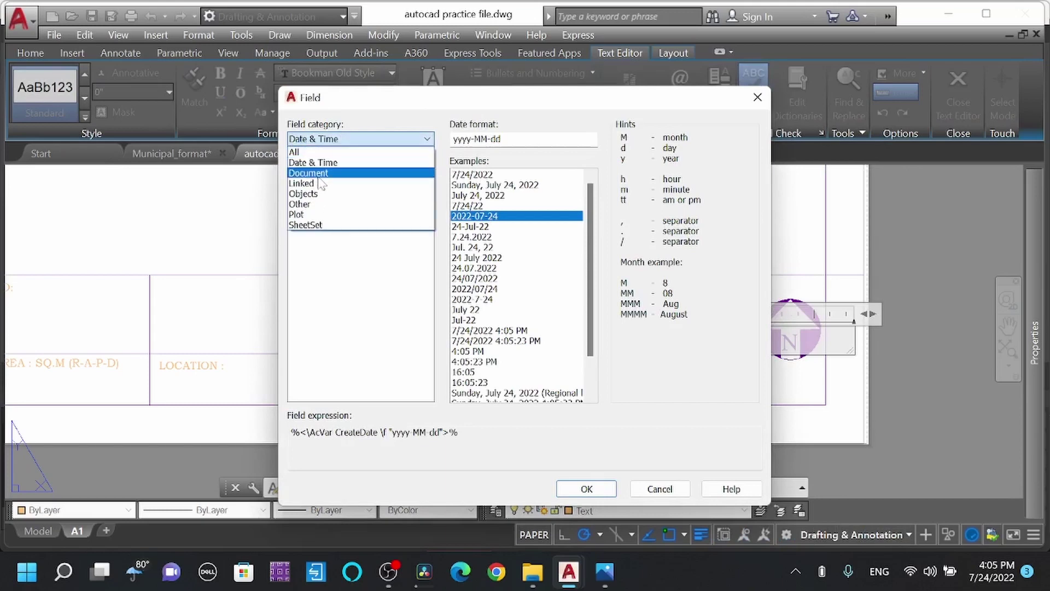
{"action": "left_click", "coordinate": [319, 174]}
{"action": "left_click", "coordinate": [348, 140]}
{"action": "left_click", "coordinate": [325, 183]}
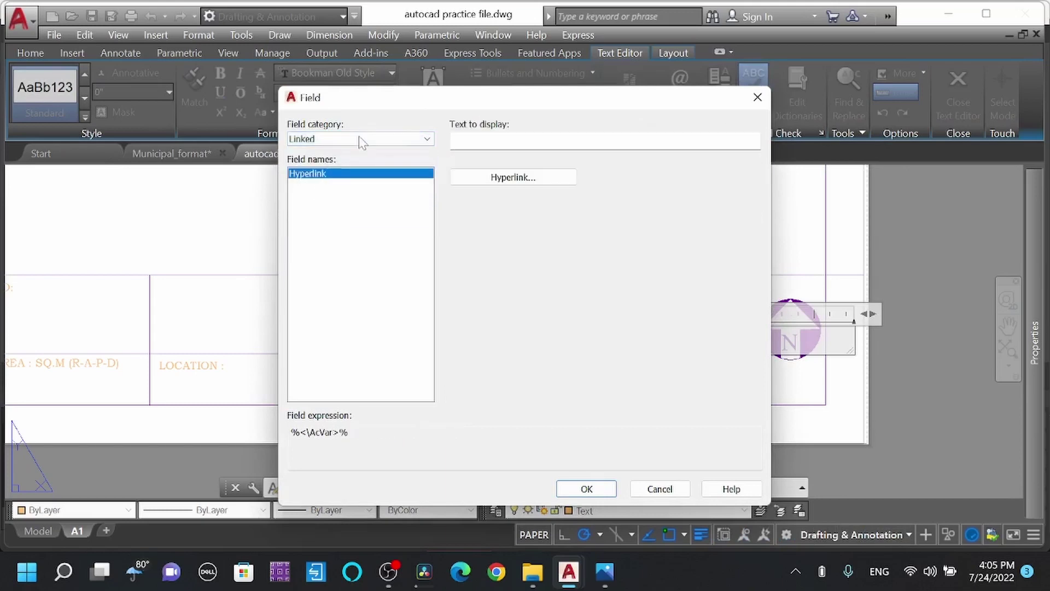
{"action": "left_click", "coordinate": [358, 140]}
{"action": "left_click", "coordinate": [306, 152]}
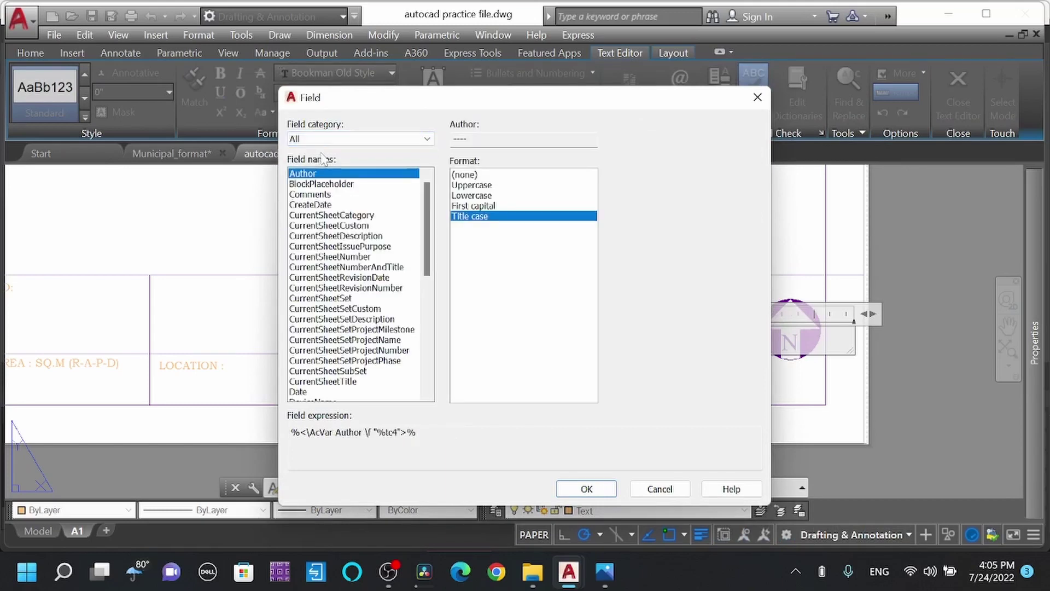
Choose SystemVariable from the Field names list.
{"action": "scroll", "coordinate": [361, 328], "scroll_direction": "down", "scroll_amount": 1}
{"action": "scroll", "coordinate": [361, 361], "scroll_direction": "down", "scroll_amount": 2}
{"action": "scroll", "coordinate": [356, 350], "scroll_direction": "down", "scroll_amount": 2}
{"action": "scroll", "coordinate": [347, 330], "scroll_direction": "down", "scroll_amount": 2}
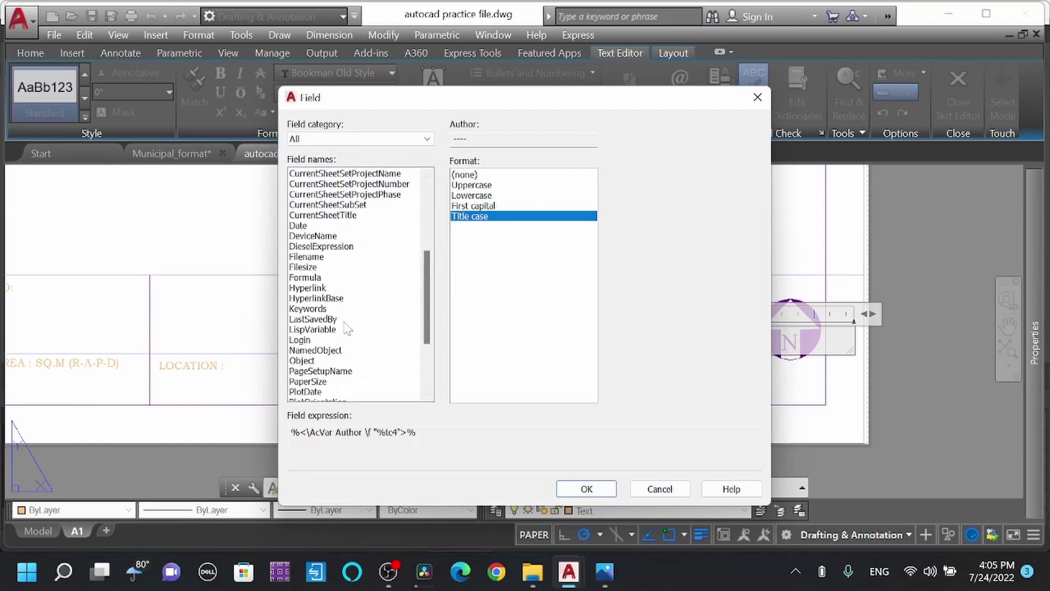
{"action": "scroll", "coordinate": [347, 331], "scroll_direction": "down", "scroll_amount": 2}
{"action": "scroll", "coordinate": [346, 327], "scroll_direction": "down", "scroll_amount": 2}
{"action": "scroll", "coordinate": [346, 327], "scroll_direction": "down", "scroll_amount": 1}
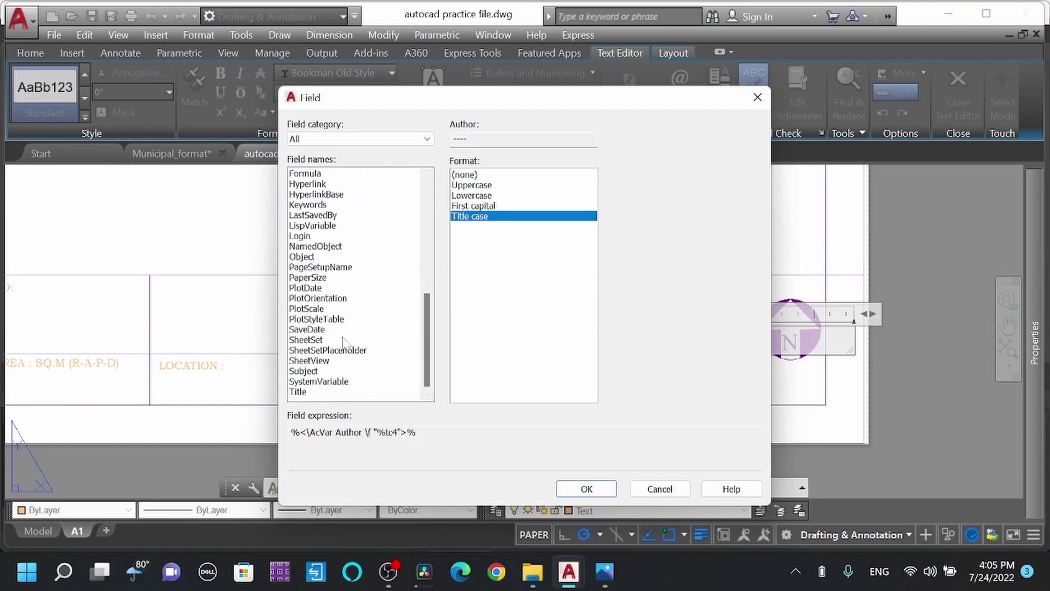
{"action": "left_click", "coordinate": [316, 381]}
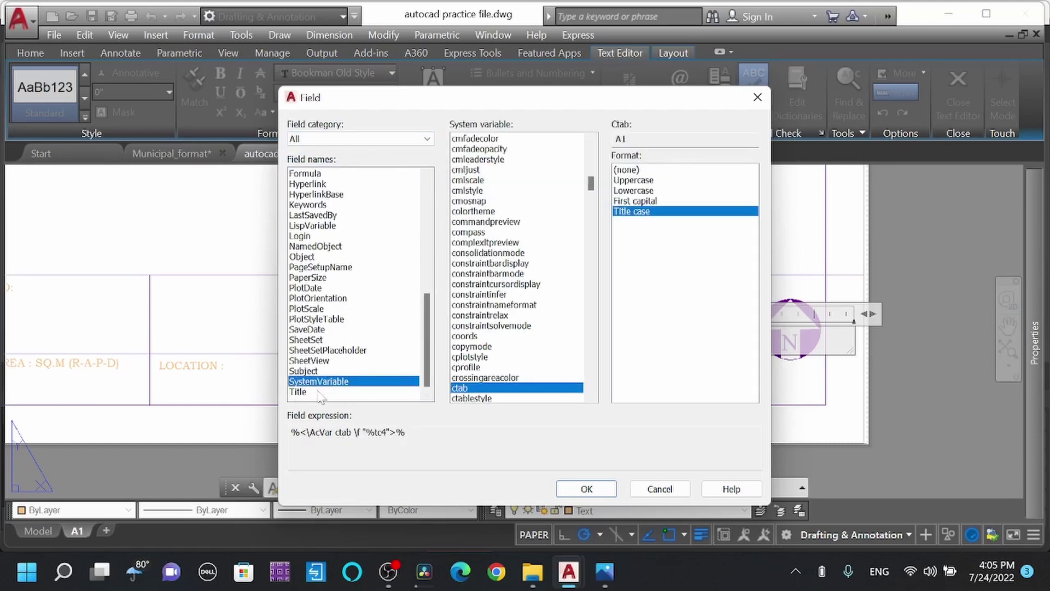
Select the ctab system variable, which previews the current layout name A1.
{"action": "scroll", "coordinate": [544, 298], "scroll_direction": "up", "scroll_amount": 1}
{"action": "scroll", "coordinate": [525, 167], "scroll_direction": "up", "scroll_amount": 4}
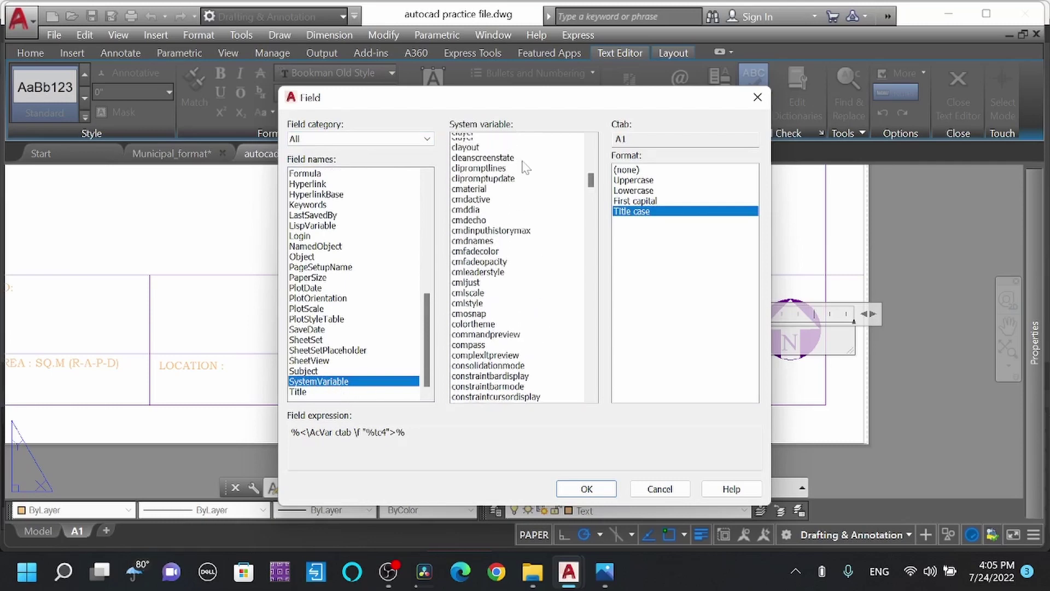
{"action": "scroll", "coordinate": [519, 161], "scroll_direction": "up", "scroll_amount": 3}
{"action": "scroll", "coordinate": [517, 230], "scroll_direction": "up", "scroll_amount": 3}
{"action": "scroll", "coordinate": [517, 230], "scroll_direction": "up", "scroll_amount": 3}
{"action": "scroll", "coordinate": [517, 246], "scroll_direction": "up", "scroll_amount": 2}
{"action": "scroll", "coordinate": [517, 246], "scroll_direction": "up", "scroll_amount": 2}
{"action": "scroll", "coordinate": [517, 246], "scroll_direction": "up", "scroll_amount": 2}
{"action": "scroll", "coordinate": [350, 355], "scroll_direction": "up", "scroll_amount": 1}
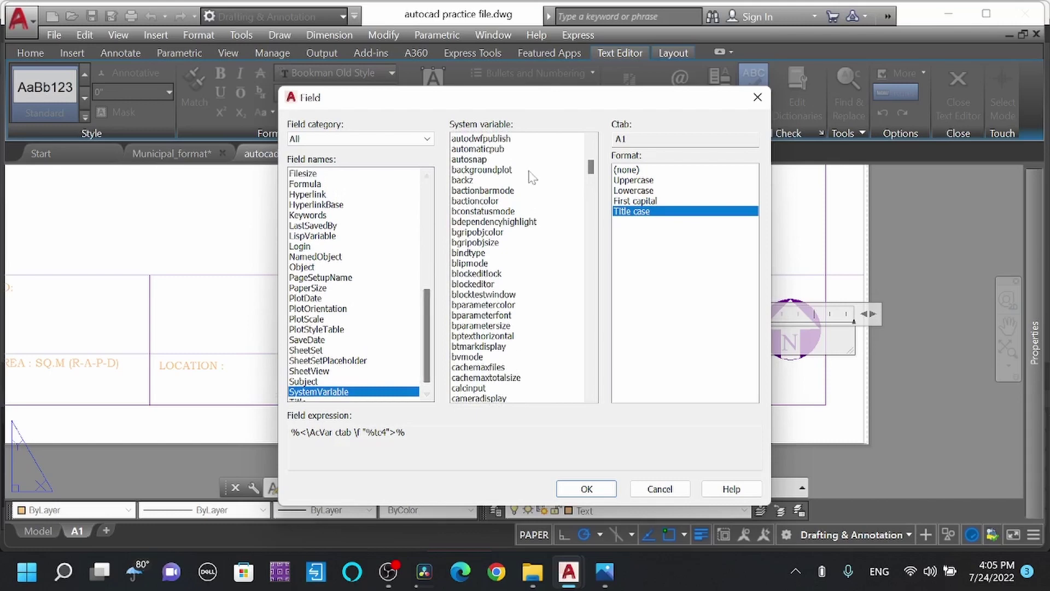
{"action": "scroll", "coordinate": [530, 235], "scroll_direction": "down", "scroll_amount": 2}
{"action": "scroll", "coordinate": [533, 243], "scroll_direction": "down", "scroll_amount": 3}
{"action": "scroll", "coordinate": [532, 315], "scroll_direction": "down", "scroll_amount": 2}
{"action": "scroll", "coordinate": [533, 316], "scroll_direction": "down", "scroll_amount": 3}
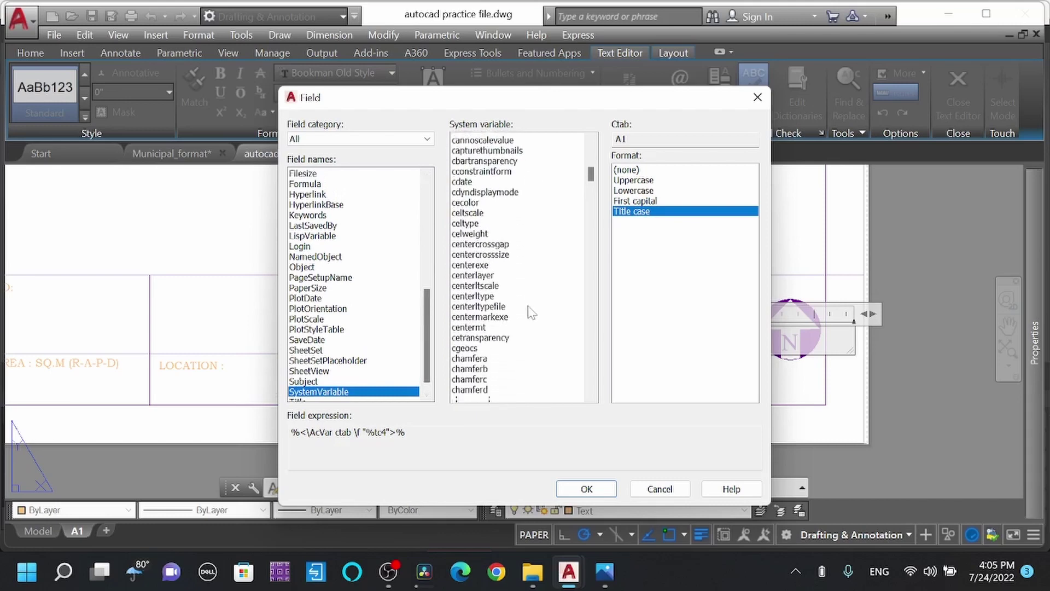
{"action": "scroll", "coordinate": [532, 315], "scroll_direction": "down", "scroll_amount": 3}
{"action": "scroll", "coordinate": [531, 314], "scroll_direction": "down", "scroll_amount": 3}
{"action": "scroll", "coordinate": [530, 313], "scroll_direction": "down", "scroll_amount": 3}
{"action": "scroll", "coordinate": [531, 313], "scroll_direction": "down", "scroll_amount": 2}
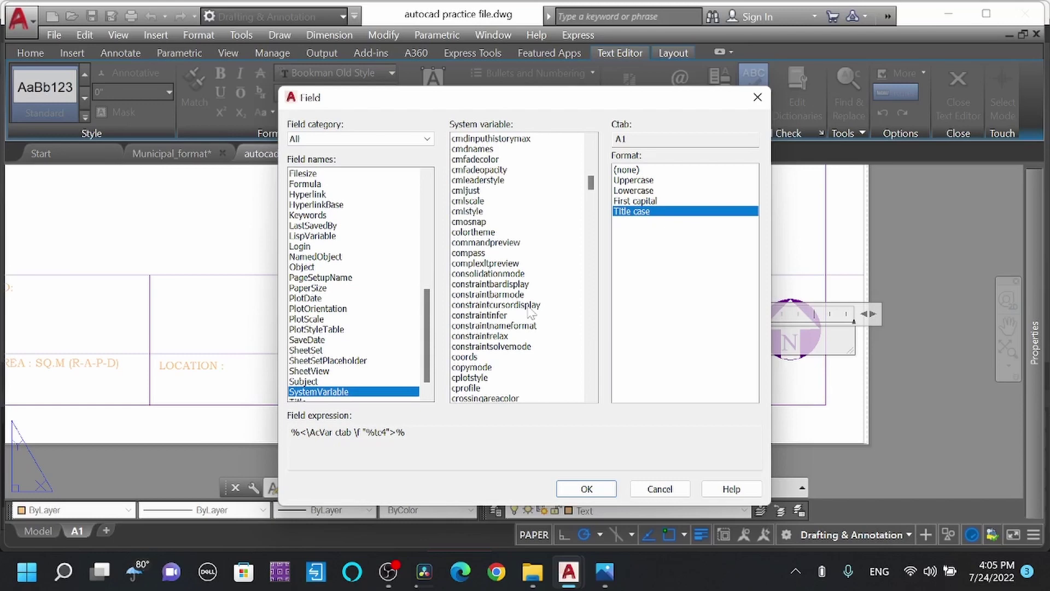
{"action": "scroll", "coordinate": [527, 312], "scroll_direction": "down", "scroll_amount": 3}
{"action": "left_click", "coordinate": [519, 326]}
{"action": "scroll", "coordinate": [516, 322], "scroll_direction": "up", "scroll_amount": 1}
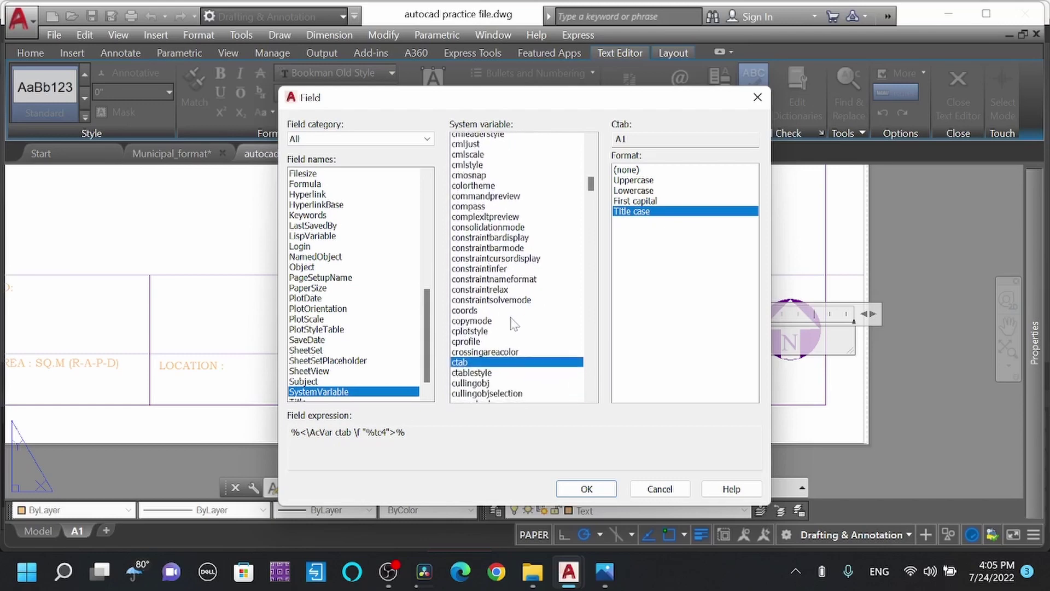
{"action": "scroll", "coordinate": [511, 323], "scroll_direction": "down", "scroll_amount": 2}
{"action": "scroll", "coordinate": [511, 322], "scroll_direction": "down", "scroll_amount": 1}
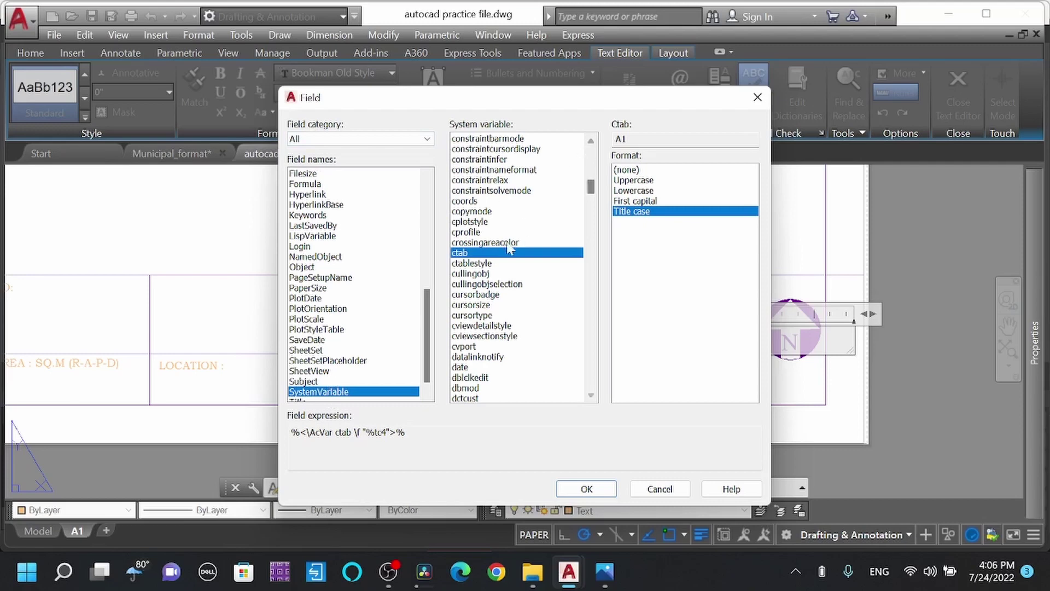
Compare the uppercase, lowercase and first-capital formats, then set the field format to Title case.
{"action": "left_click", "coordinate": [655, 200]}
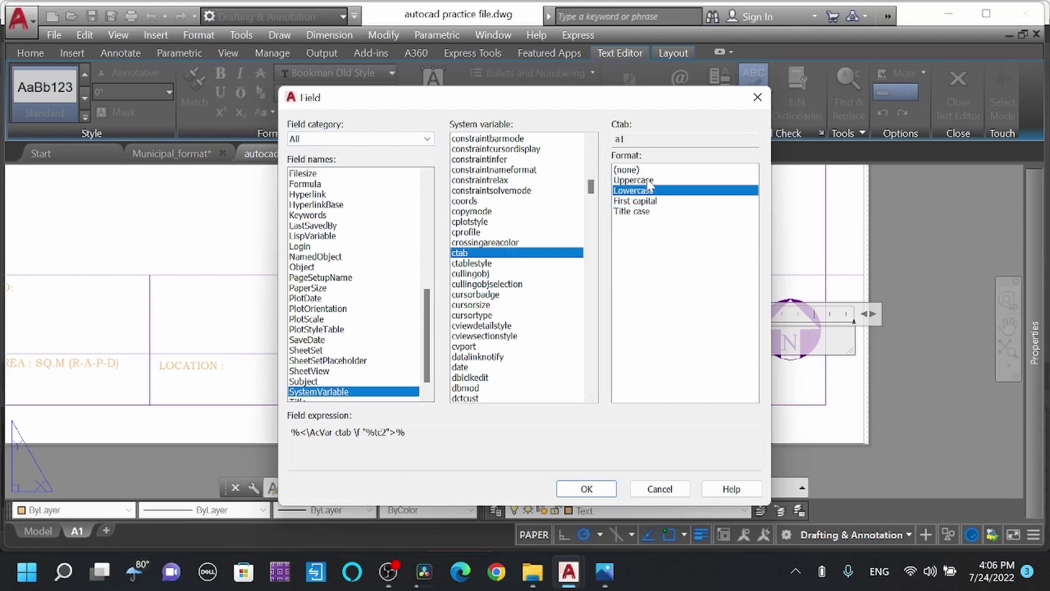
{"action": "left_click", "coordinate": [643, 180]}
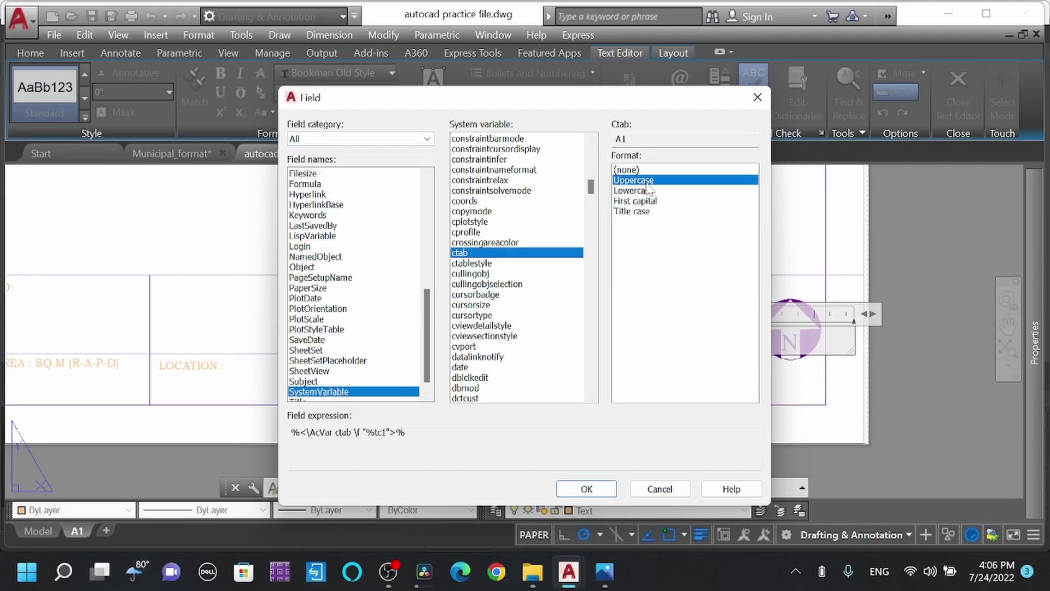
{"action": "left_click", "coordinate": [646, 193]}
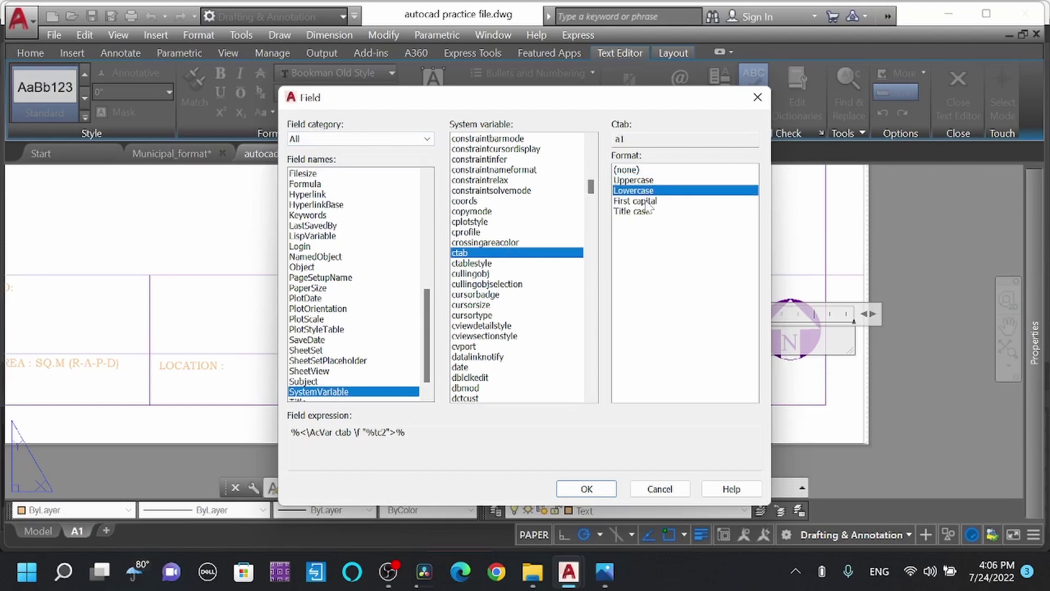
{"action": "left_click", "coordinate": [648, 202]}
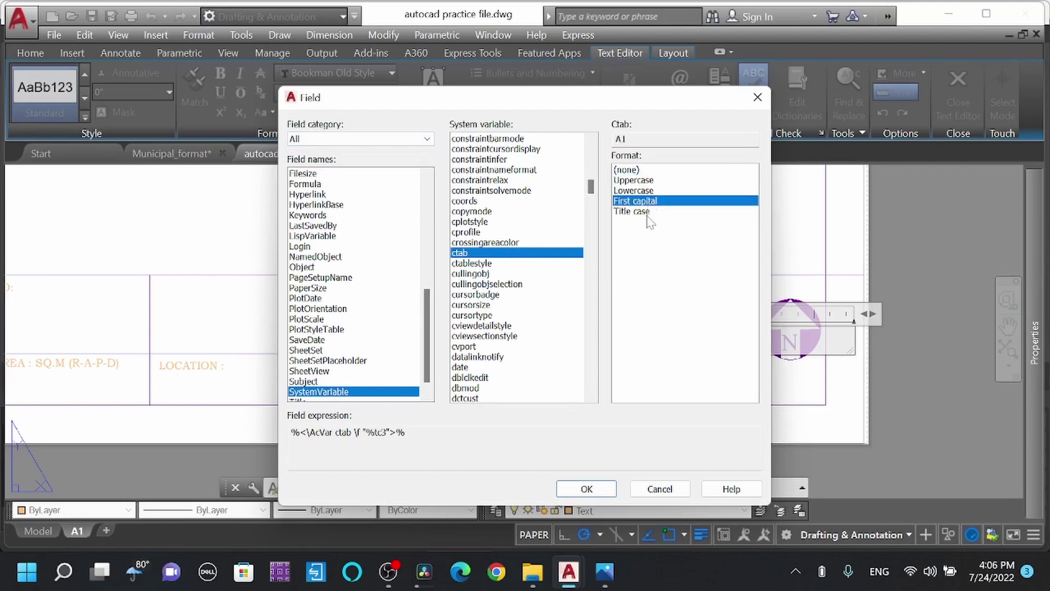
{"action": "left_click", "coordinate": [647, 214]}
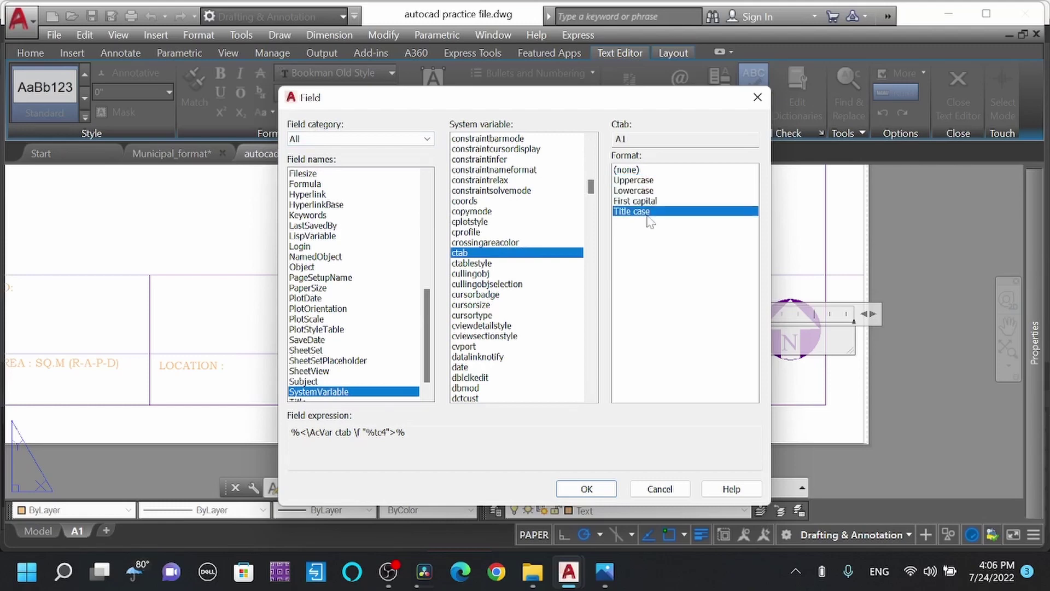
{"action": "left_click", "coordinate": [657, 192]}
{"action": "left_click", "coordinate": [666, 181]}
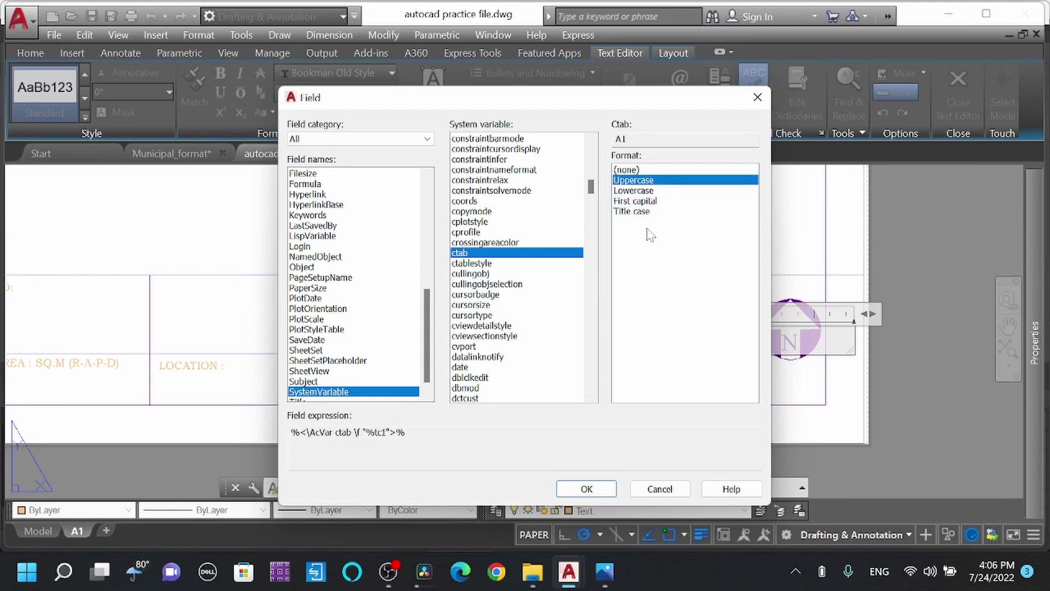
{"action": "left_click", "coordinate": [650, 213]}
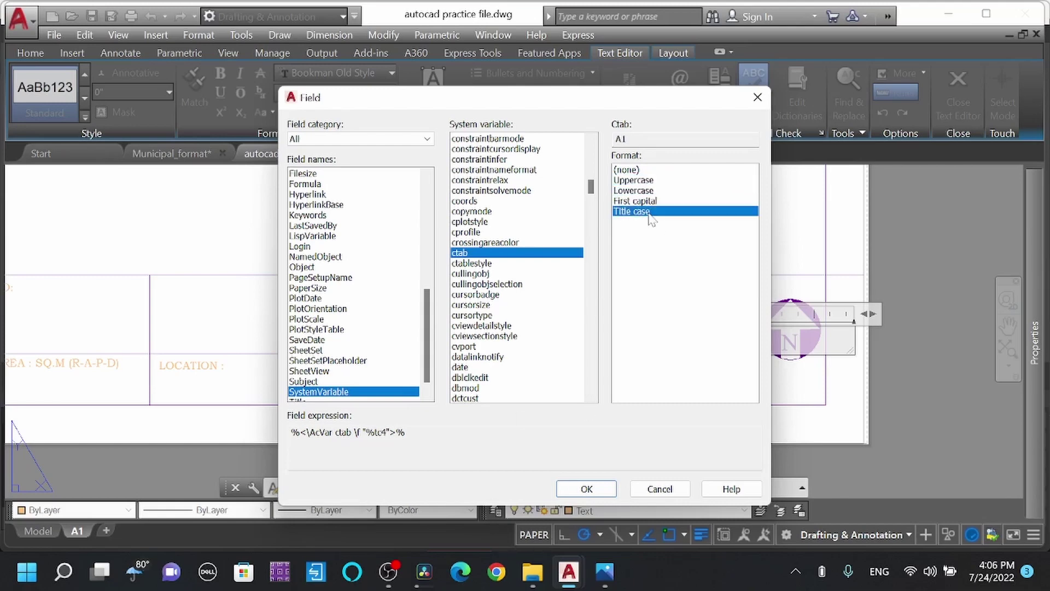
Insert the ctab field in place of A-01 and close the text editor.
{"action": "left_click", "coordinate": [582, 489]}
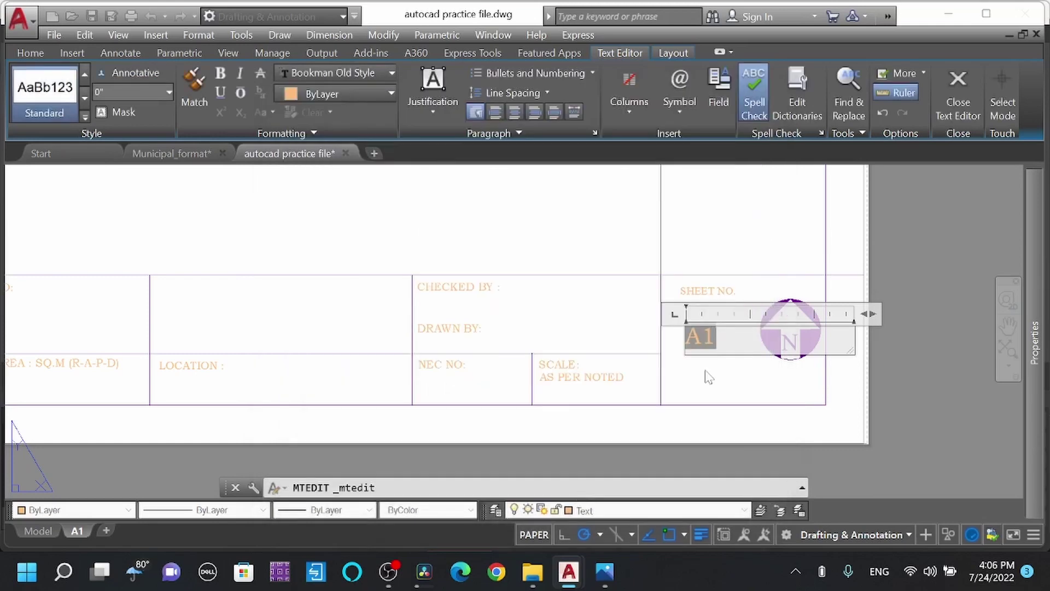
{"action": "left_click", "coordinate": [709, 378]}
{"action": "mouse_move", "coordinate": [76, 531]}
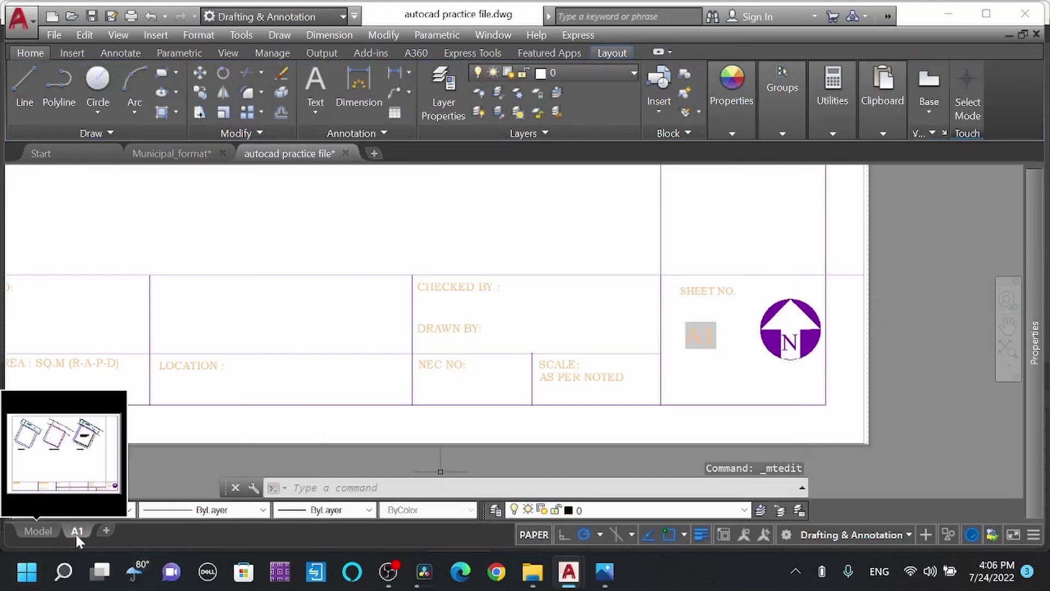
{"action": "right_click", "coordinate": [77, 532]}
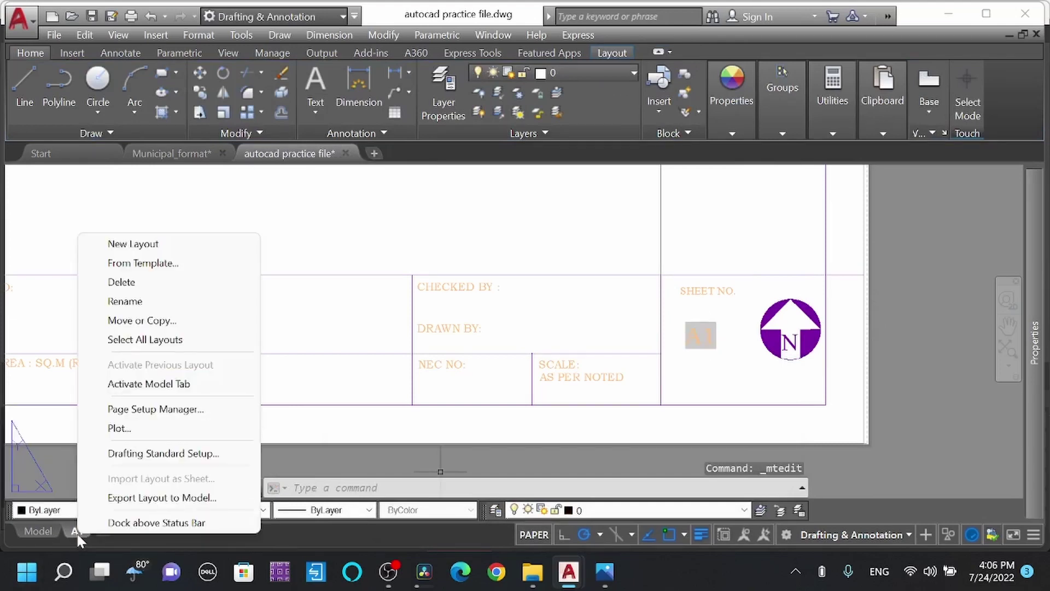
Rename the A1 layout to 'title box' and regenerate with RE so the field reads Title Box.
{"action": "left_click", "coordinate": [194, 302]}
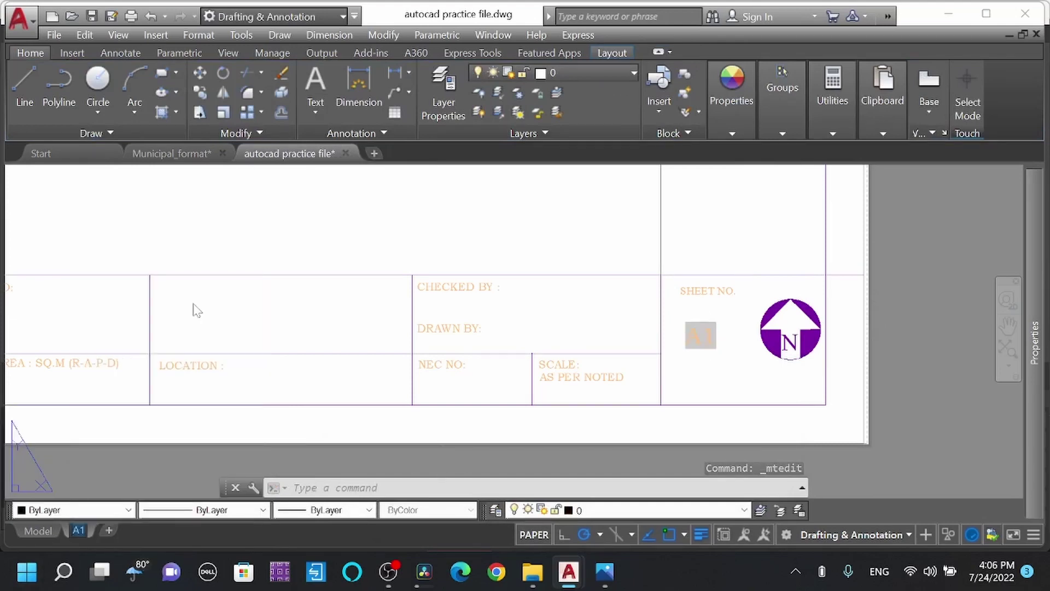
{"action": "type", "text": "title"}
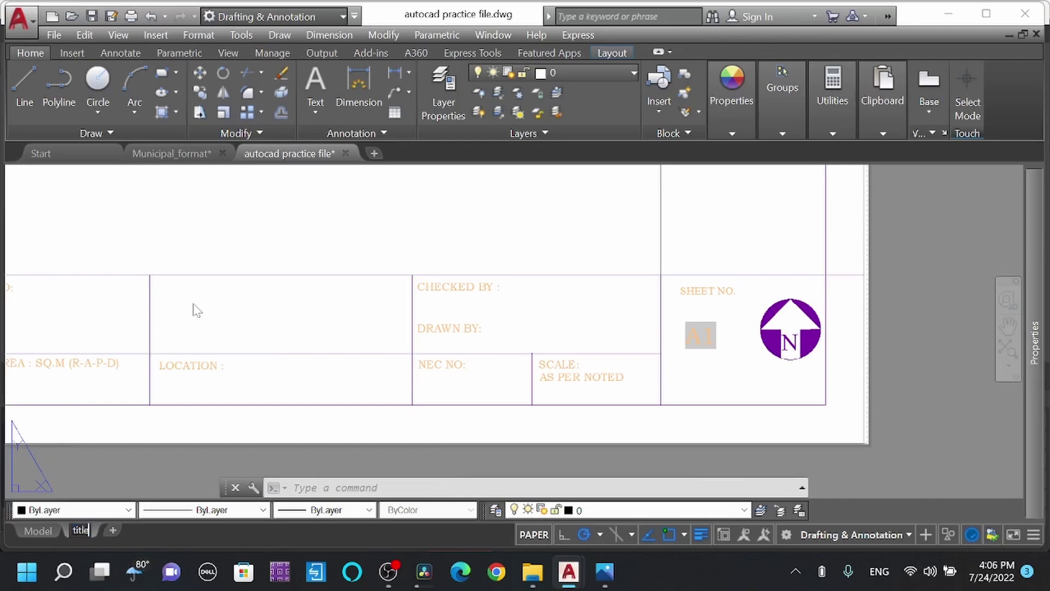
{"action": "type", "text": " box"}
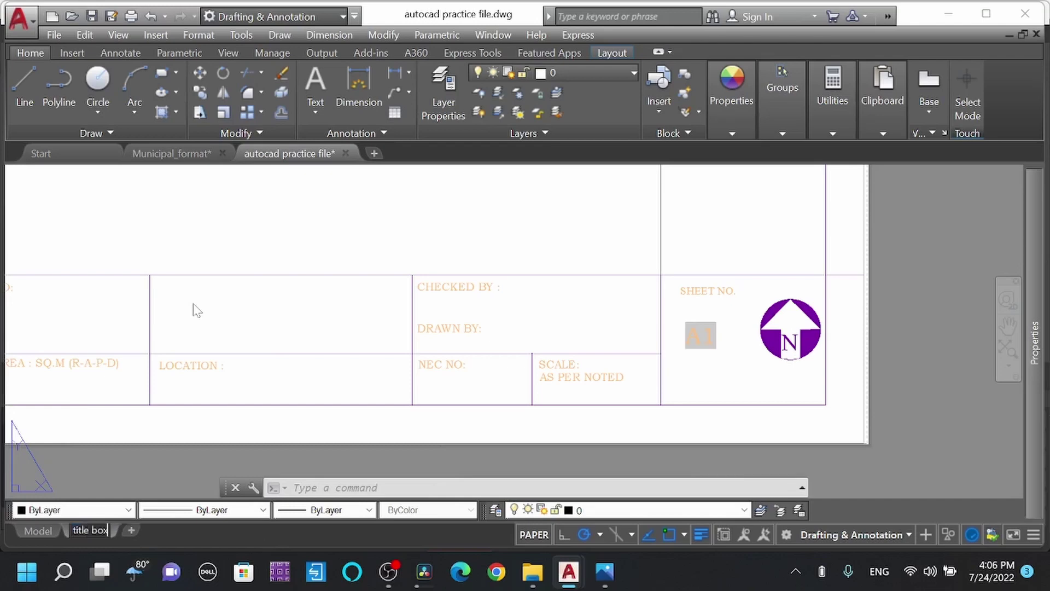
{"action": "key", "text": "Return"}
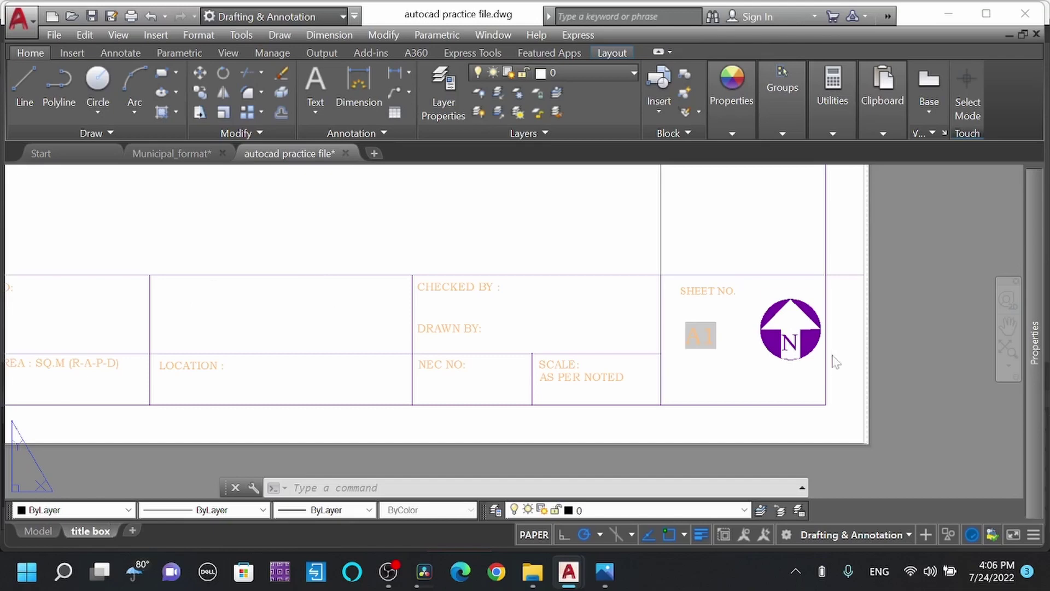
{"action": "left_click_drag", "start_coordinate": [440, 470], "coordinate": [925, 336]}
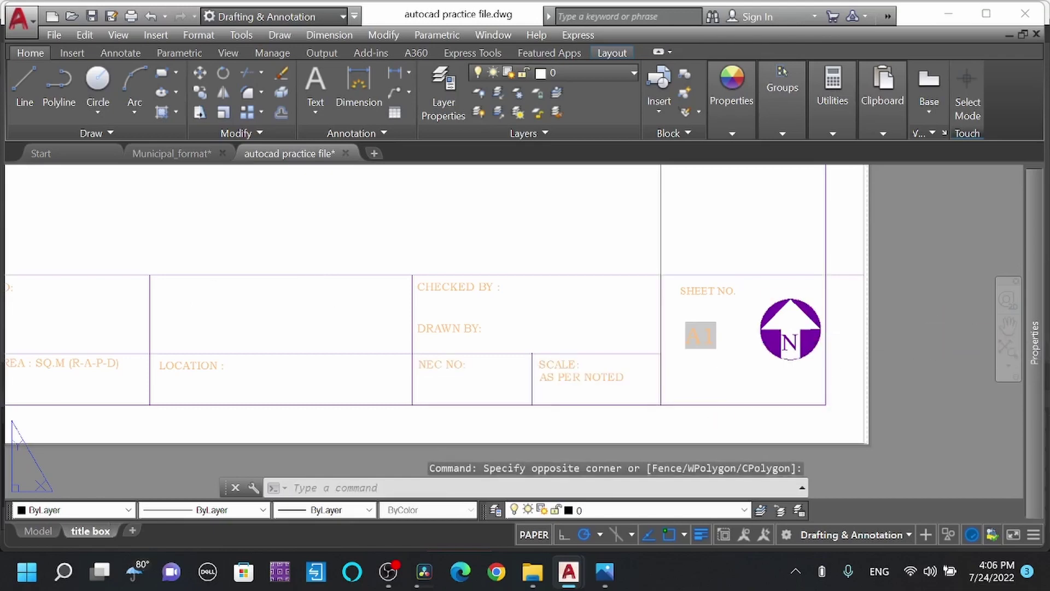
{"action": "type", "text": "RE"}
{"action": "key", "text": "Return"}
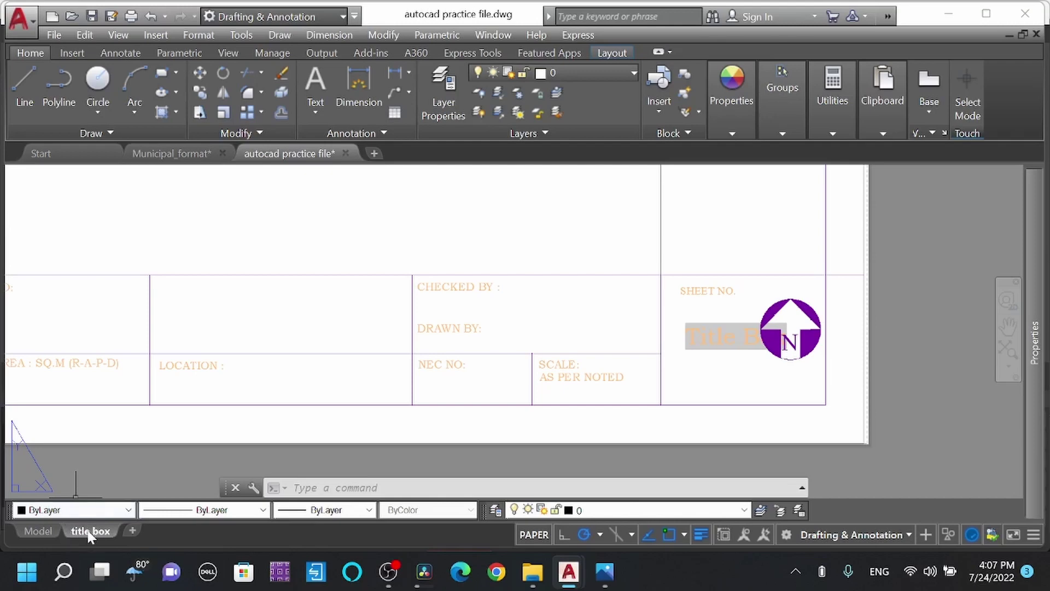
{"action": "right_click", "coordinate": [90, 533]}
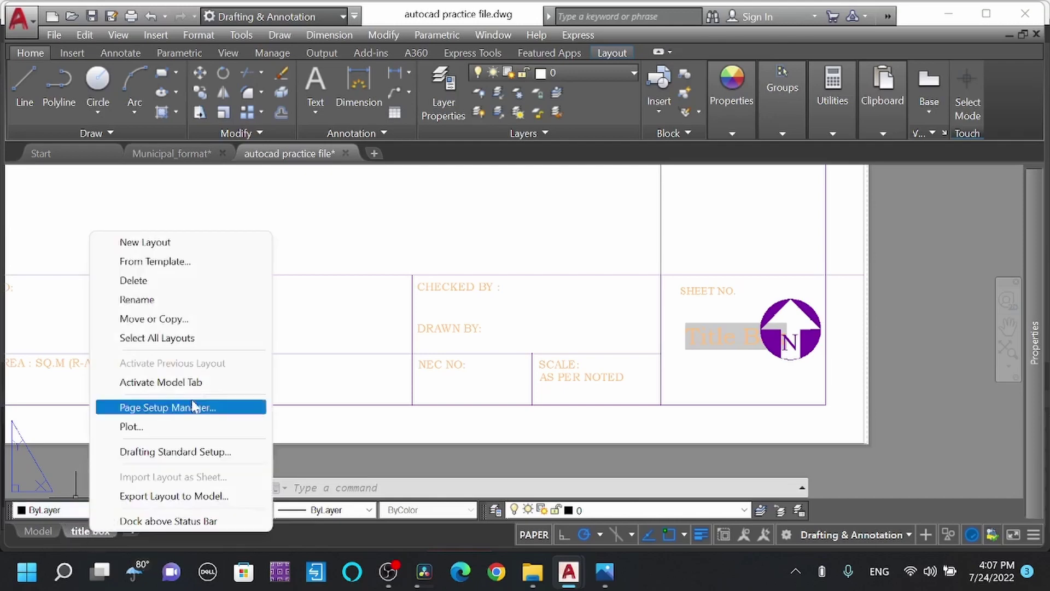
Rename the title box layout 'Architectural Drawing', then run RE so the field shows that name.
{"action": "left_click", "coordinate": [178, 301]}
{"action": "type", "text": "A"}
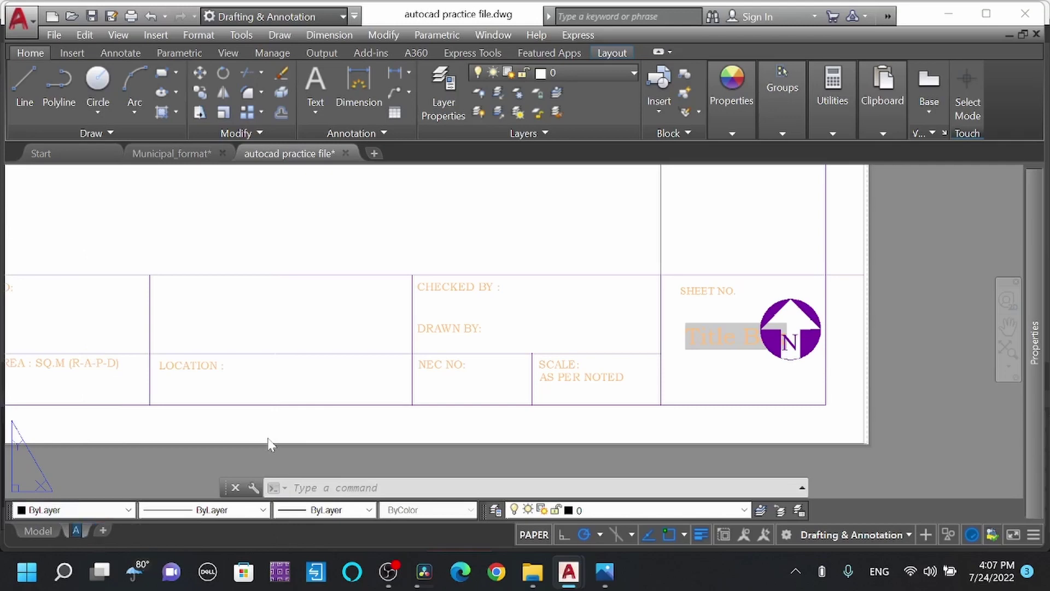
{"action": "type", "text": "rci"}
{"action": "key", "text": "BackSpace"}
{"action": "type", "text": "hitectural"}
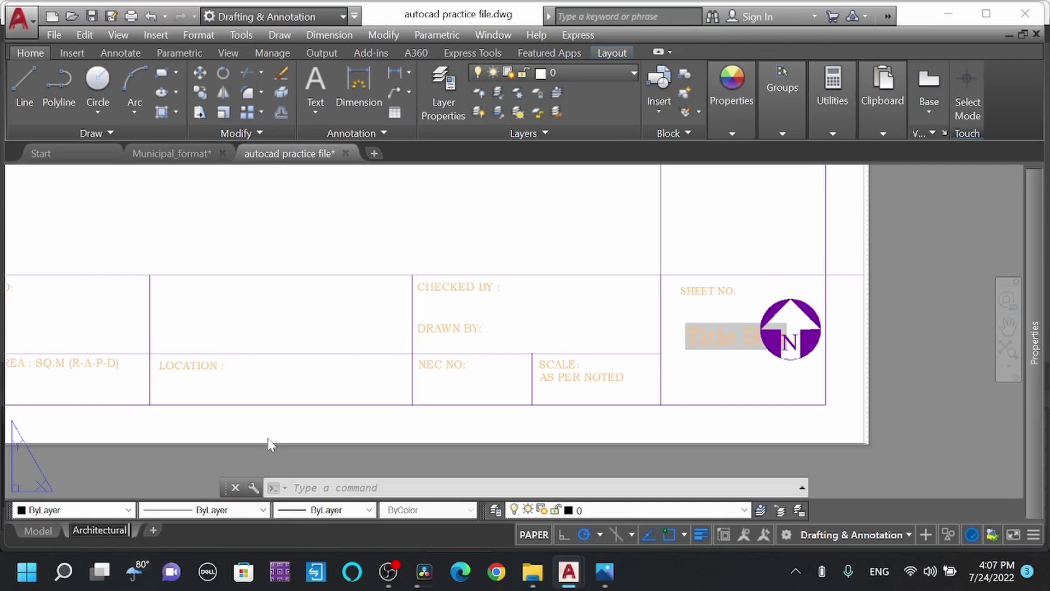
{"action": "type", "text": " Drawing"}
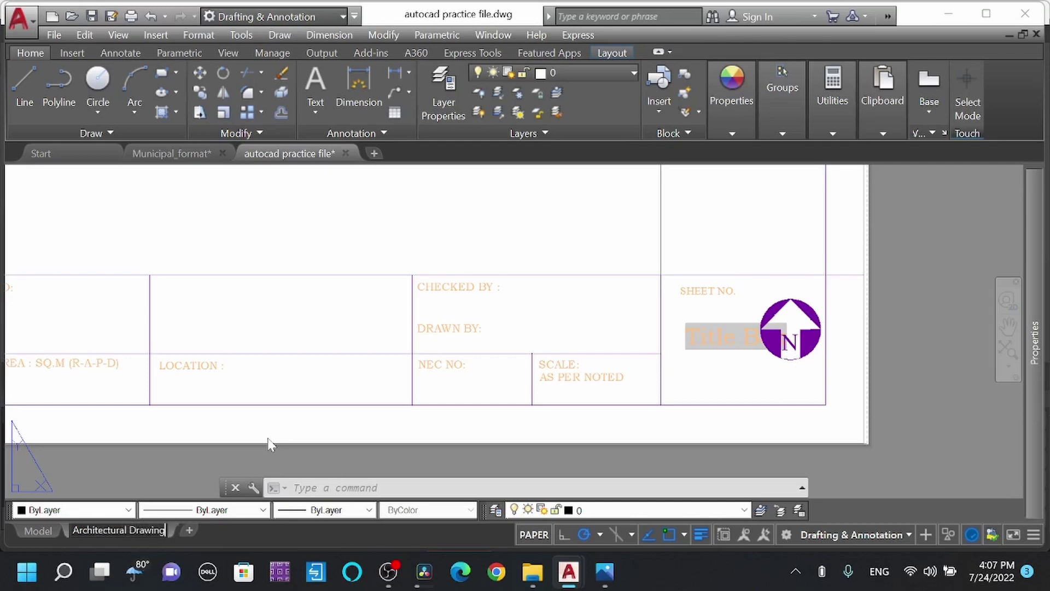
{"action": "key", "text": "Return"}
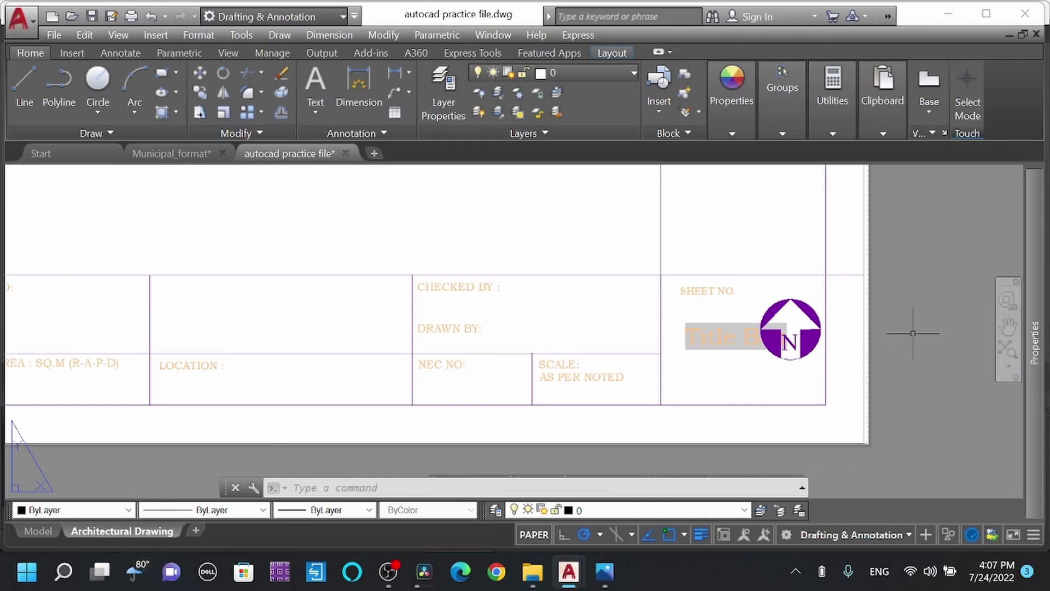
{"action": "type", "text": "re"}
{"action": "key", "text": "Return"}
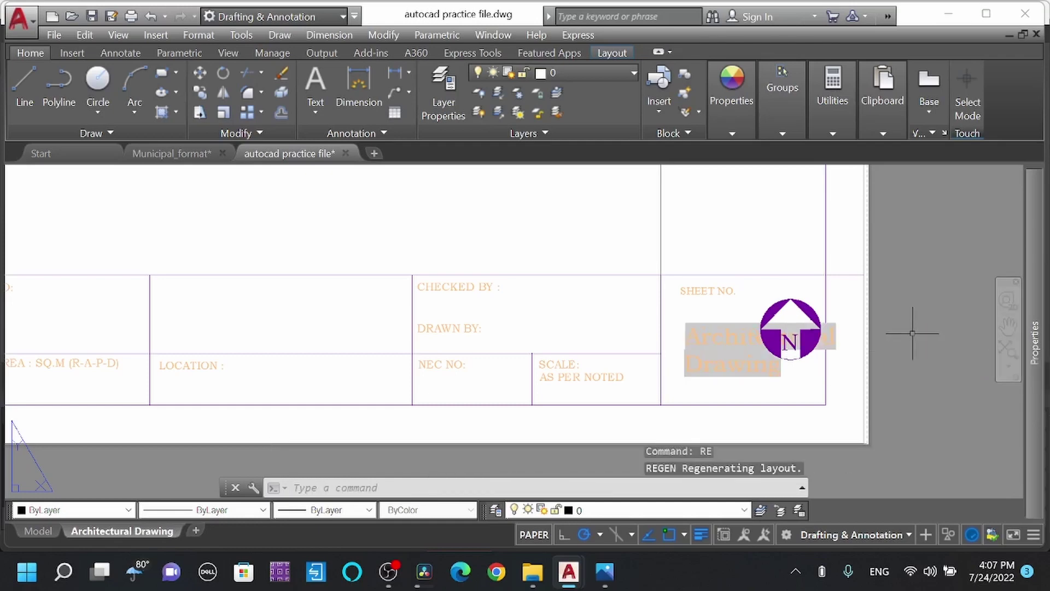
{"action": "scroll", "coordinate": [769, 361], "scroll_direction": "up", "scroll_amount": 1}
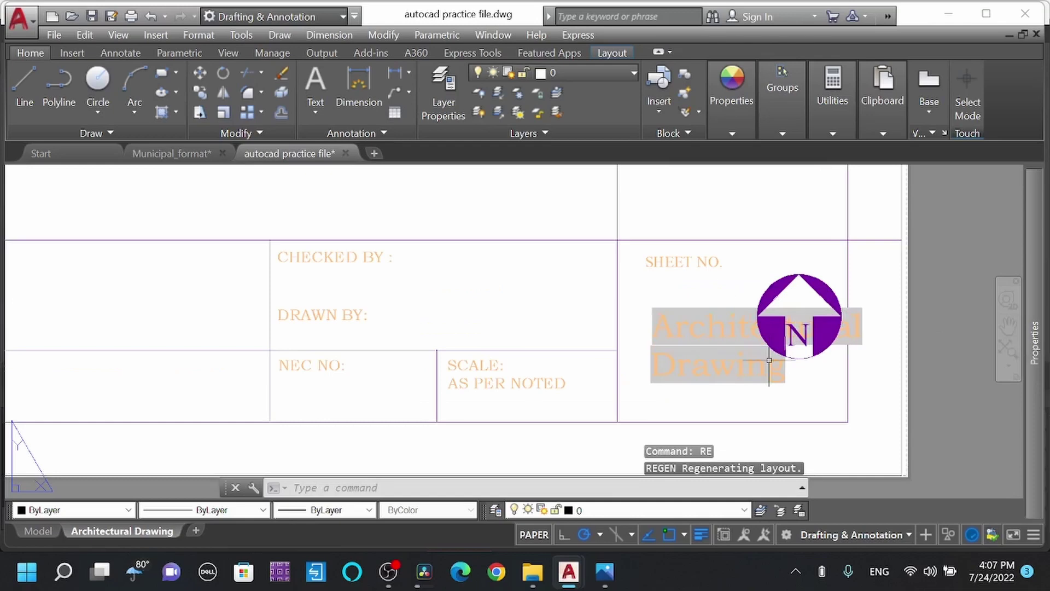
{"action": "scroll", "coordinate": [769, 361], "scroll_direction": "down", "scroll_amount": 2}
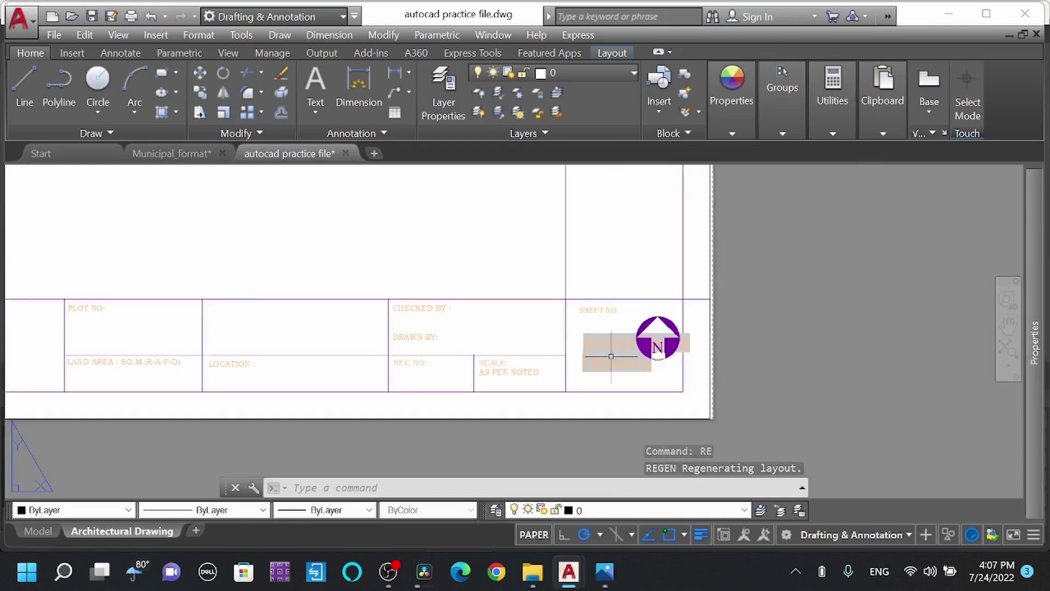
{"action": "scroll", "coordinate": [611, 356], "scroll_direction": "up", "scroll_amount": 1}
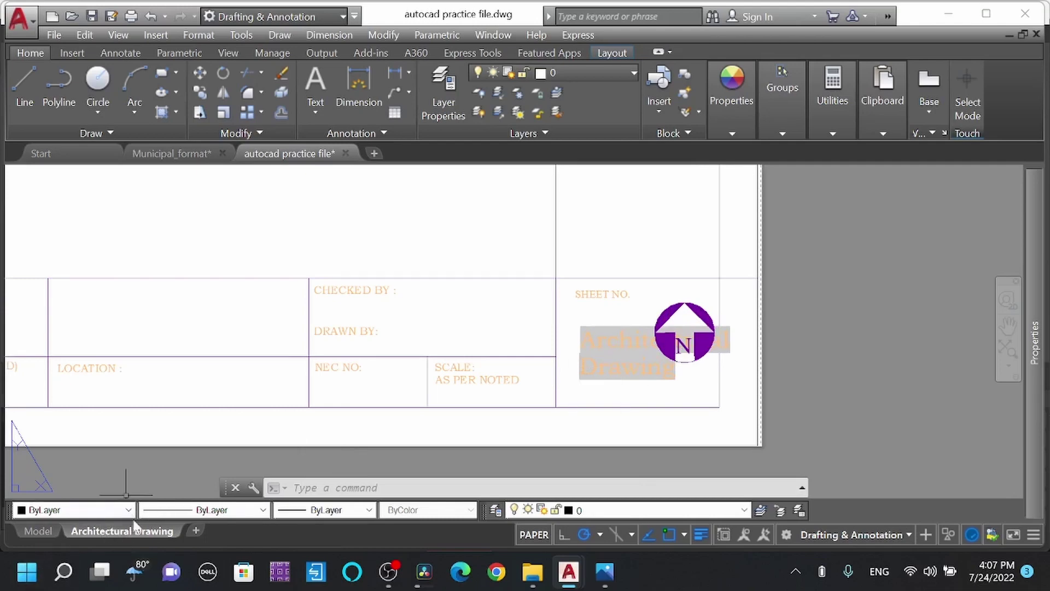
Rename the Architectural Drawing layout 'A-01', then run RE so the field reads A-01.
{"action": "mouse_move", "coordinate": [121, 531]}
{"action": "right_click", "coordinate": [128, 537]}
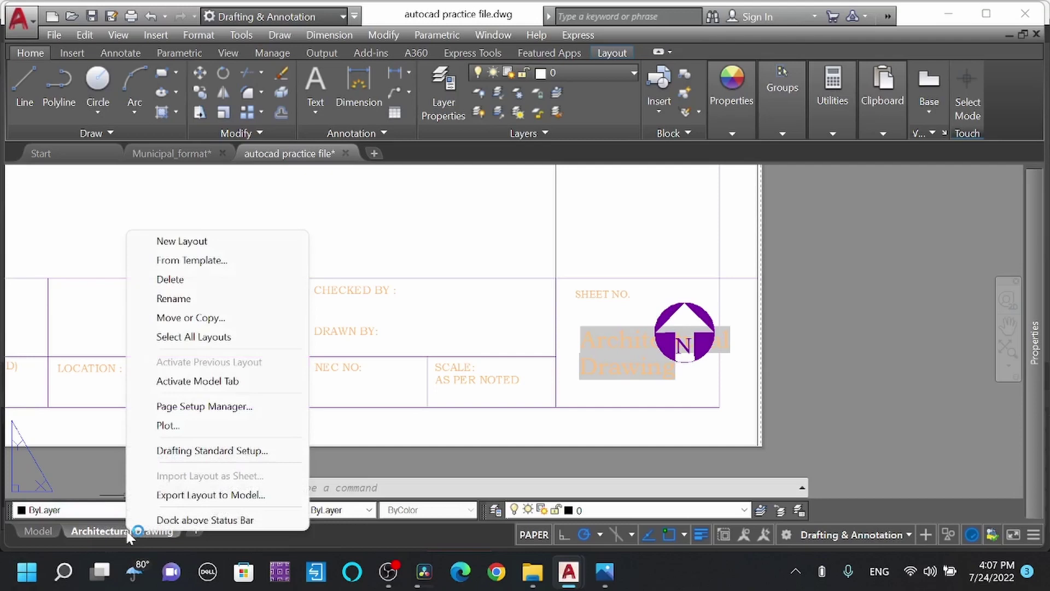
{"action": "left_click", "coordinate": [208, 305]}
{"action": "type", "text": "A"}
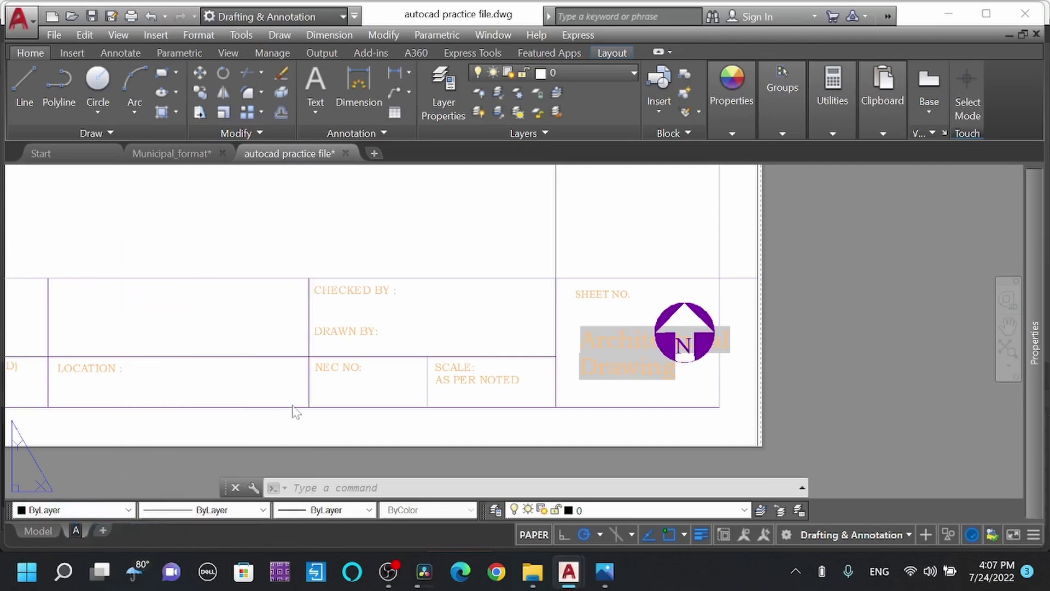
{"action": "type", "text": "-01"}
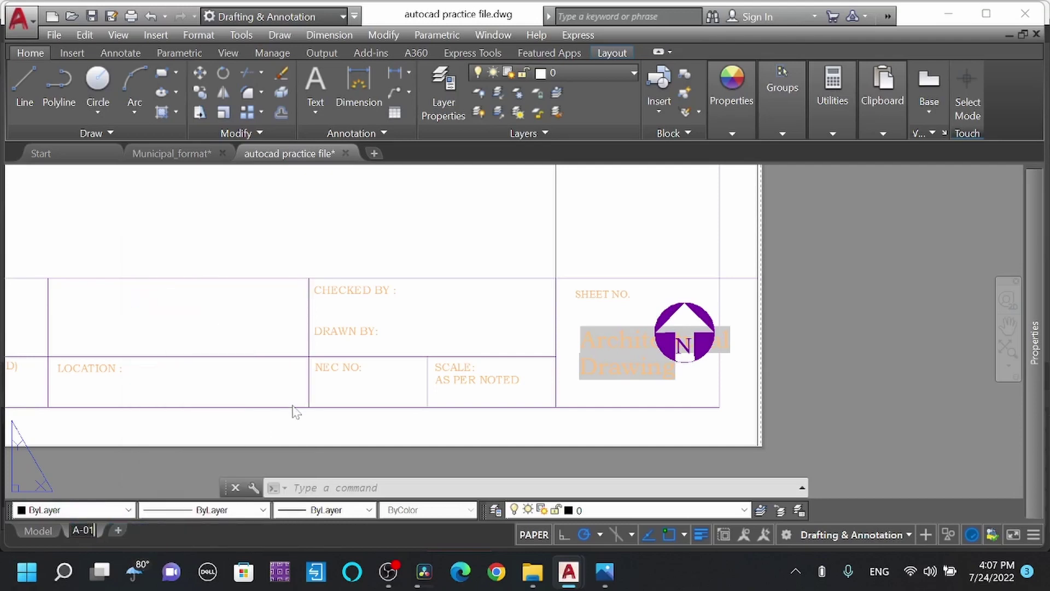
{"action": "key", "text": "Return"}
{"action": "left_click", "coordinate": [883, 397]}
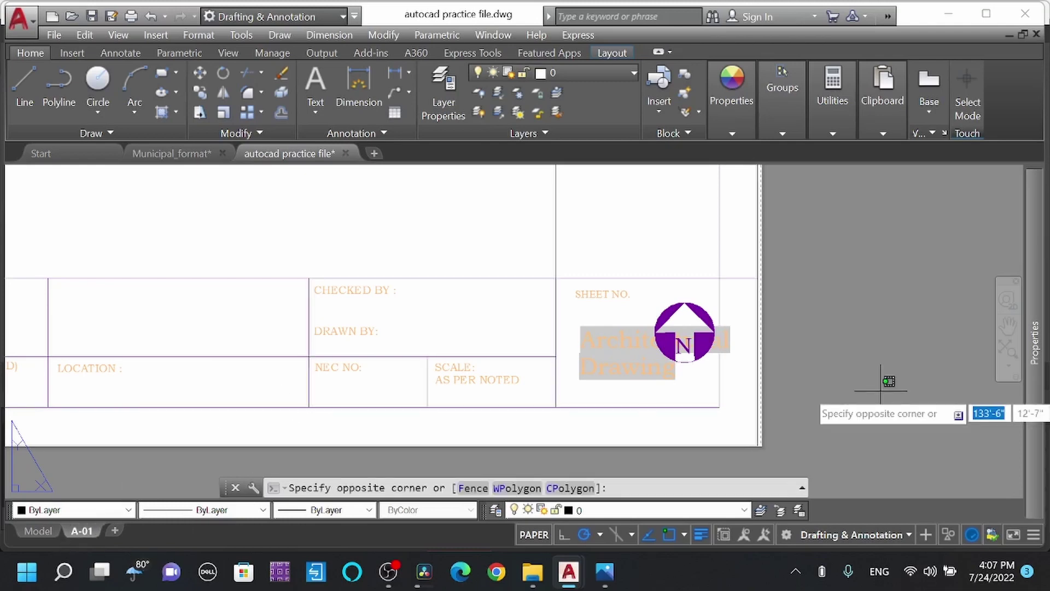
{"action": "type", "text": "re"}
{"action": "key", "text": "Return"}
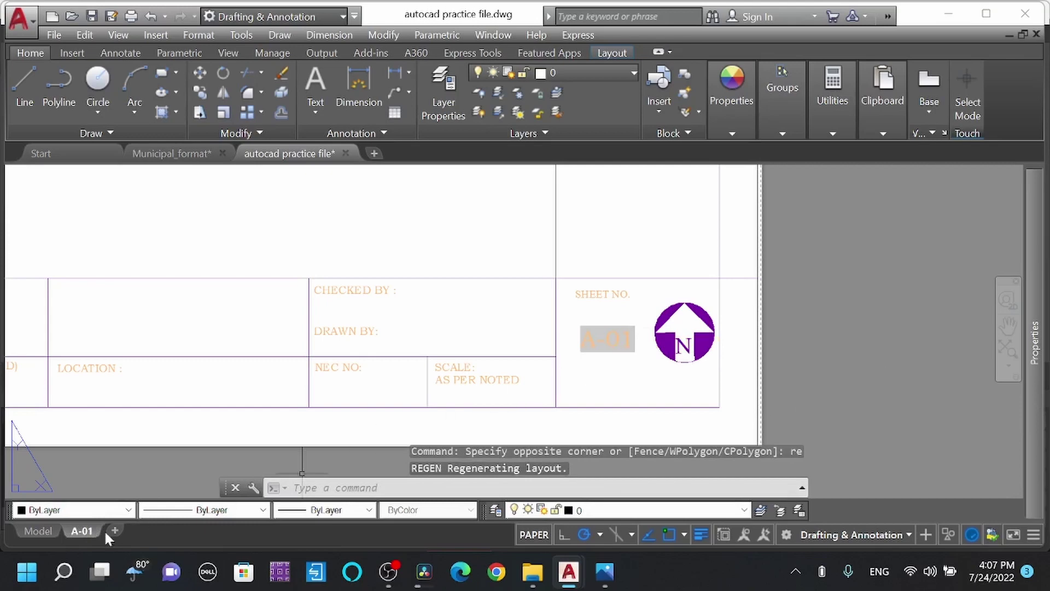
Rename the A-01 layout to S-01 by replacing the leading A, then run RE.
{"action": "right_click", "coordinate": [82, 534]}
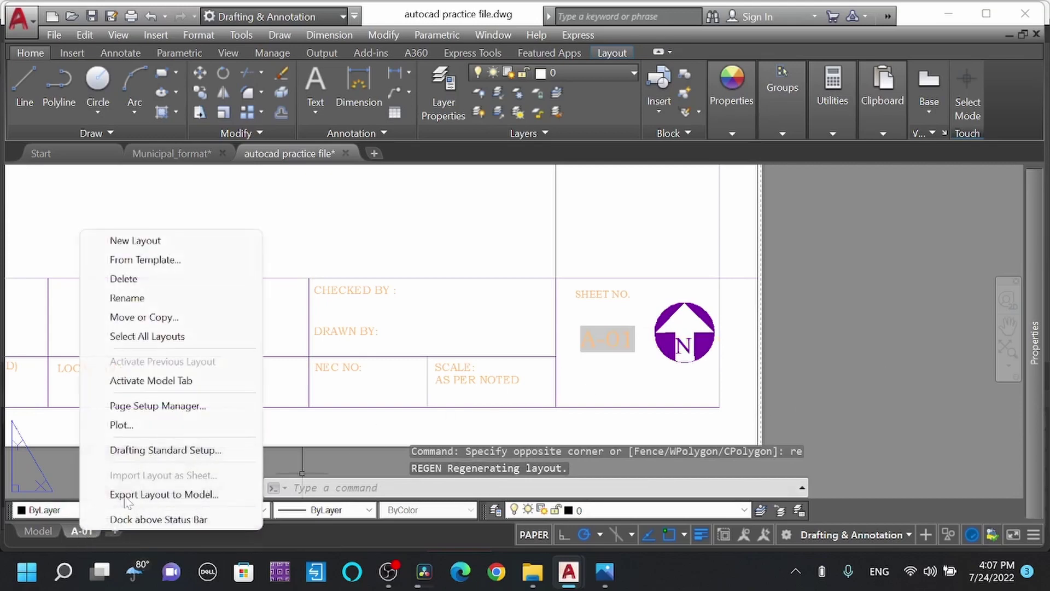
{"action": "left_click", "coordinate": [153, 297]}
{"action": "left_click", "coordinate": [78, 527]}
{"action": "key", "text": "BackSpace"}
{"action": "type", "text": "S"}
{"action": "key", "text": "Return"}
{"action": "left_click", "coordinate": [862, 334]}
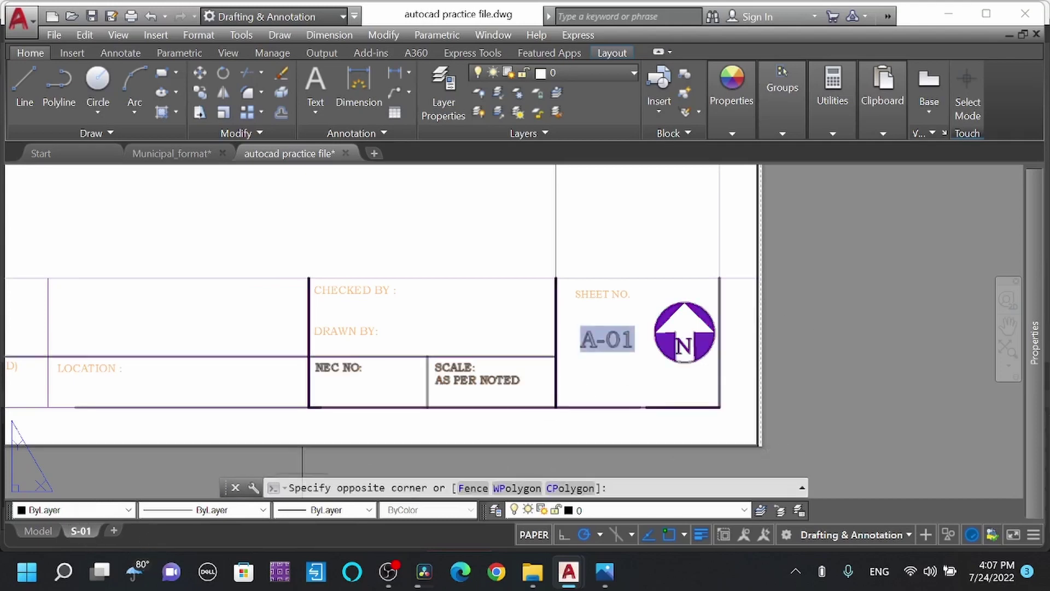
{"action": "type", "text": "re"}
{"action": "key", "text": "Return"}
Zoom around the title block to confirm the sheet number field reads S-01.
{"action": "scroll", "coordinate": [580, 342], "scroll_direction": "up", "scroll_amount": 1}
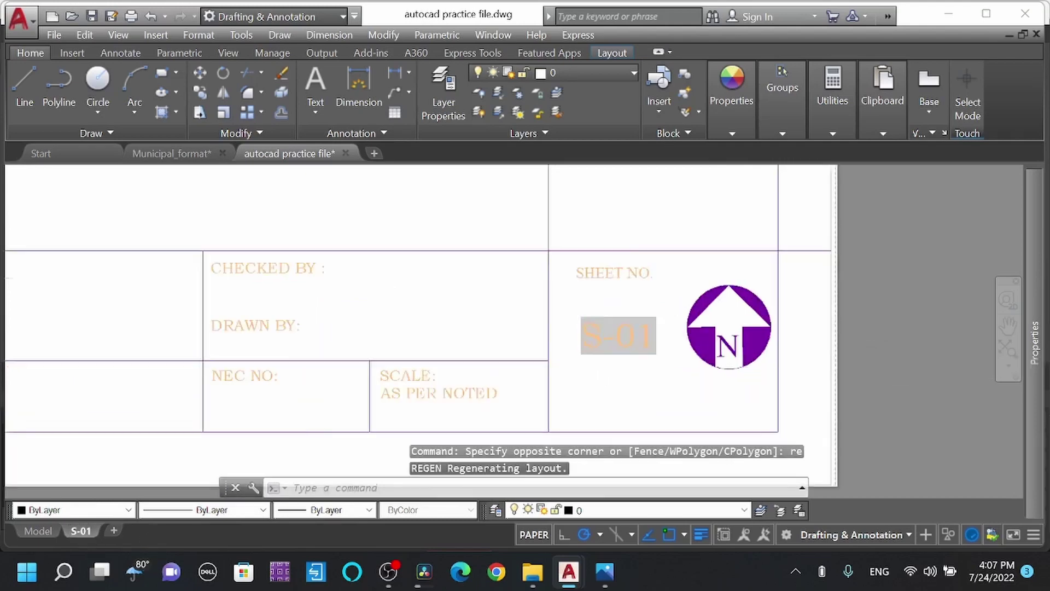
{"action": "scroll", "coordinate": [579, 342], "scroll_direction": "up", "scroll_amount": 3}
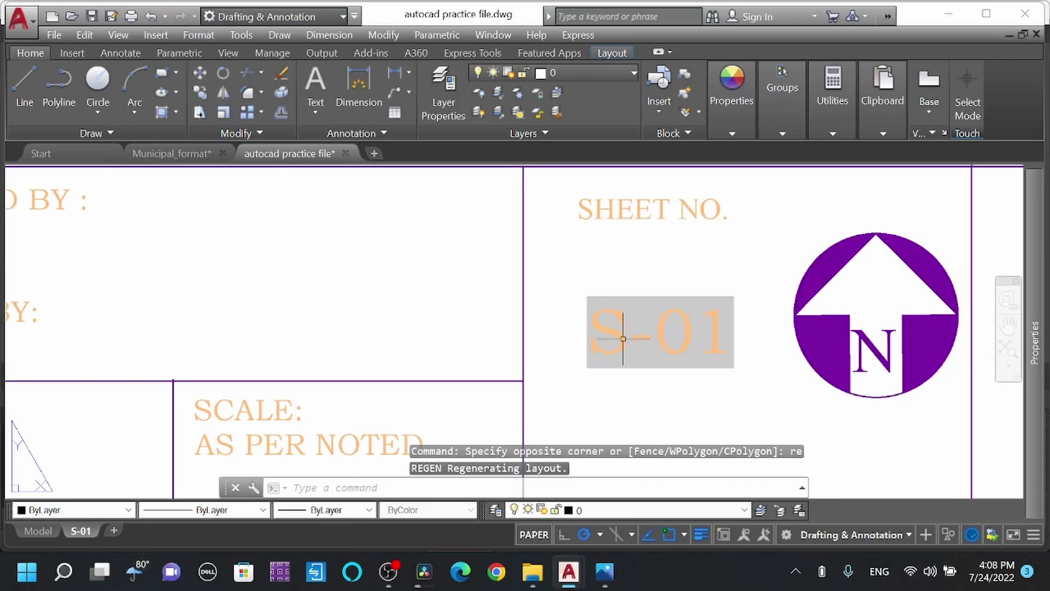
{"action": "scroll", "coordinate": [668, 337], "scroll_direction": "down", "scroll_amount": 3}
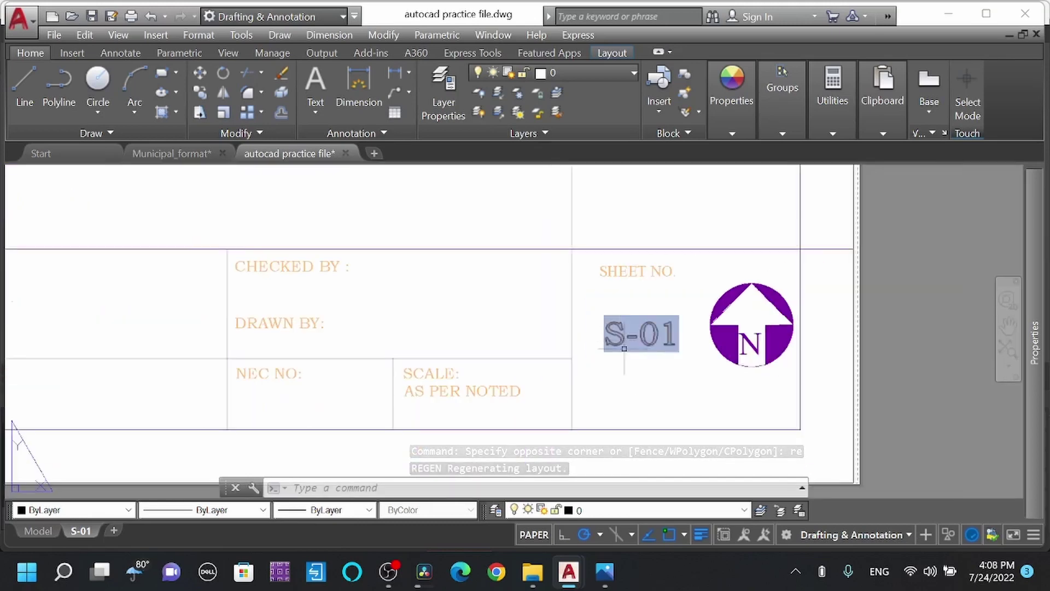
{"action": "scroll", "coordinate": [667, 341], "scroll_direction": "down", "scroll_amount": 3}
{"action": "scroll", "coordinate": [667, 341], "scroll_direction": "down", "scroll_amount": 2}
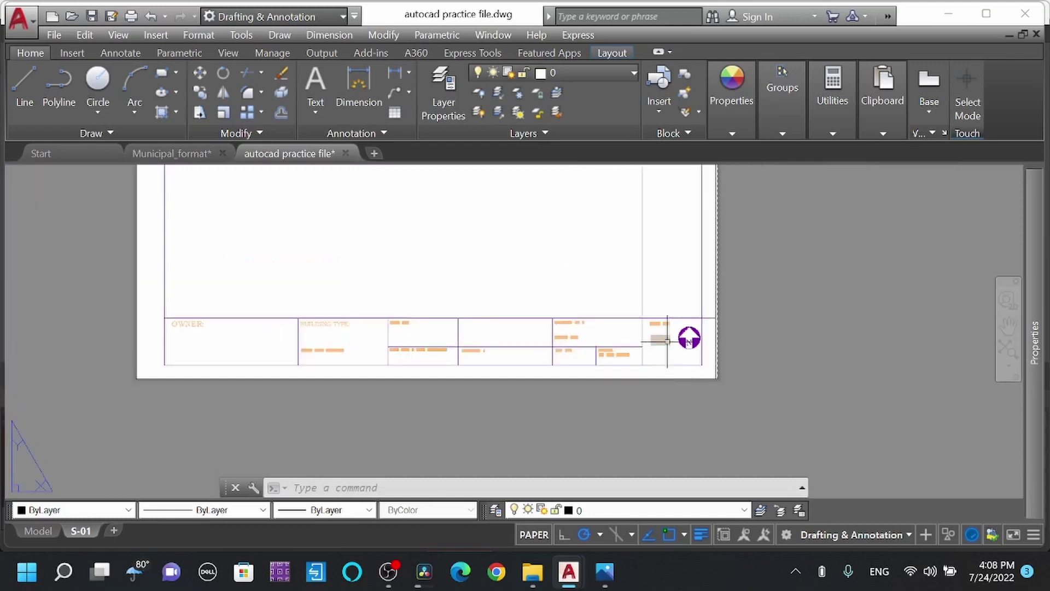
{"action": "scroll", "coordinate": [664, 340], "scroll_direction": "down", "scroll_amount": 2}
{"action": "scroll", "coordinate": [663, 339], "scroll_direction": "up", "scroll_amount": 3}
{"action": "scroll", "coordinate": [652, 330], "scroll_direction": "up", "scroll_amount": 2}
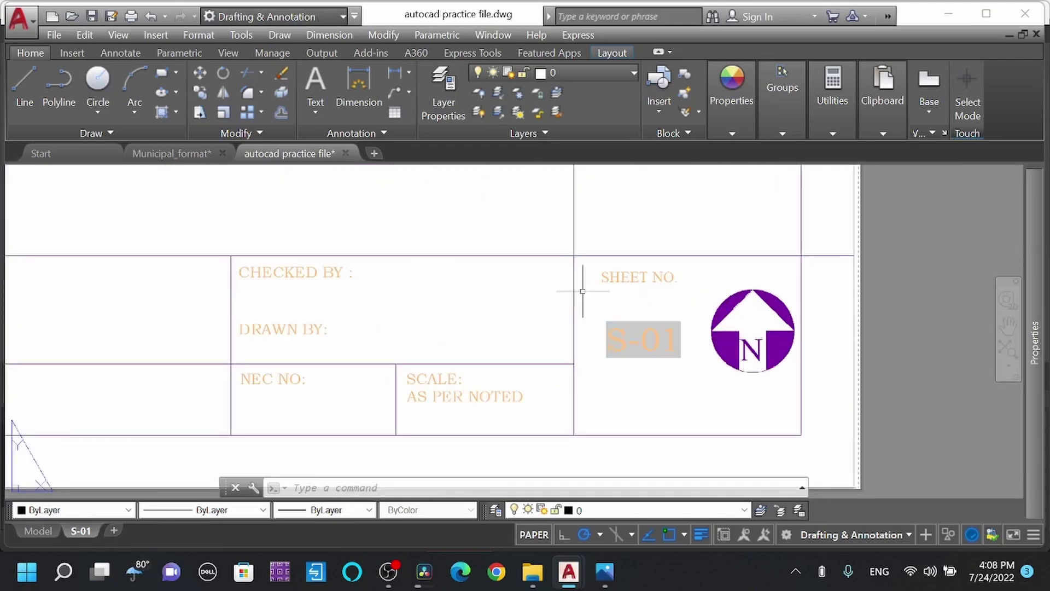